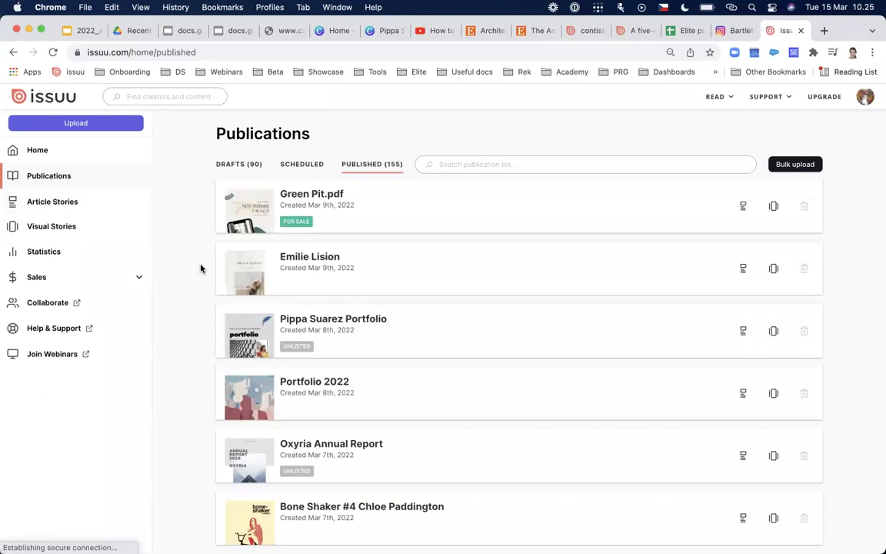
- Open the newest draft portfolio and rename it, replacing the .pdf extension in its title with 2022
{"action": "left_click", "coordinate": [251, 170]}
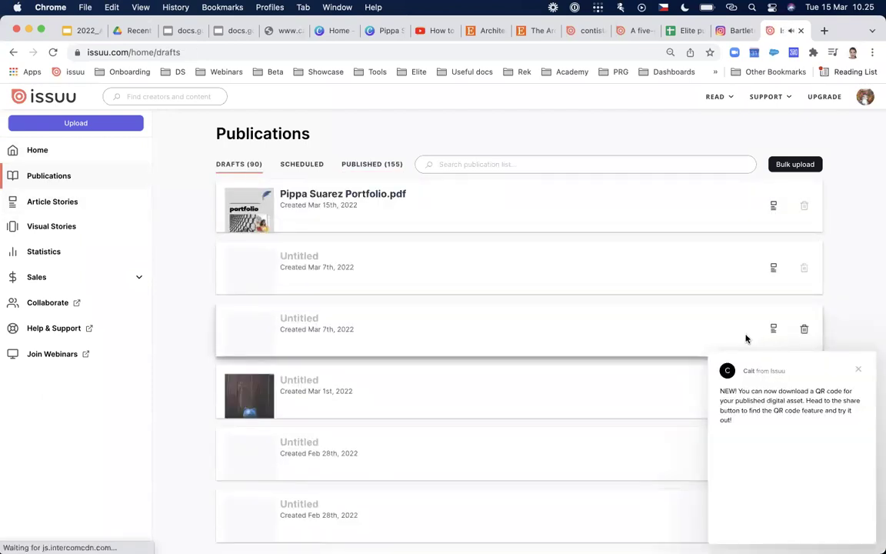
{"action": "left_click", "coordinate": [858, 369]}
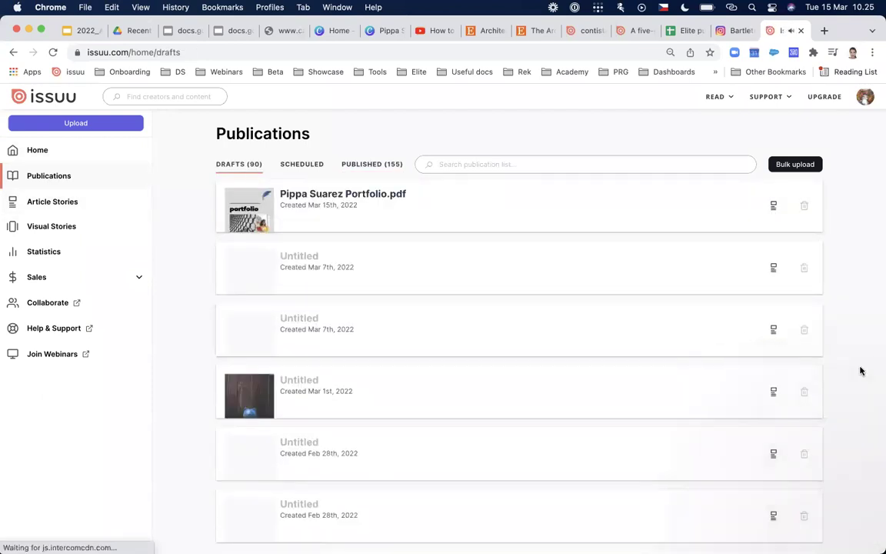
{"action": "left_click", "coordinate": [382, 208]}
{"action": "left_click", "coordinate": [355, 169]}
{"action": "key", "text": "BackSpace"}
{"action": "key", "text": "BackSpace"}
{"action": "key", "text": "BackSpace"}
{"action": "key", "text": "BackSpace"}
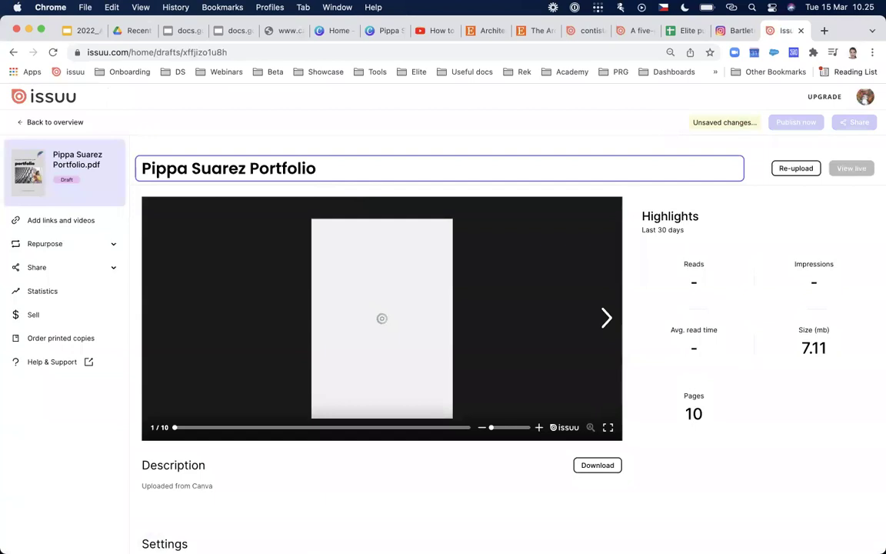
{"action": "type", "text": "2022"}
- Clear the draft's "Uploaded from Canva" description so the field is empty
{"action": "left_click", "coordinate": [185, 487]}
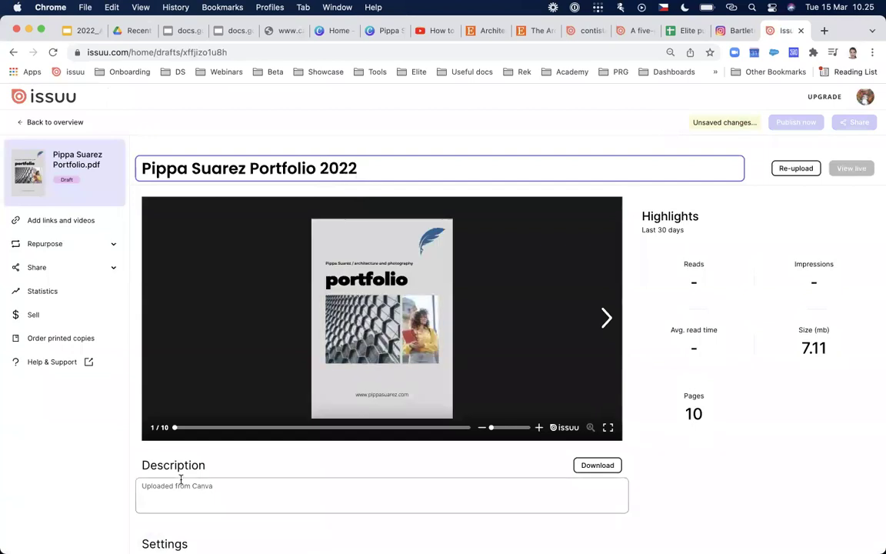
{"action": "scroll", "coordinate": [191, 490], "scroll_direction": "down", "scroll_amount": 1}
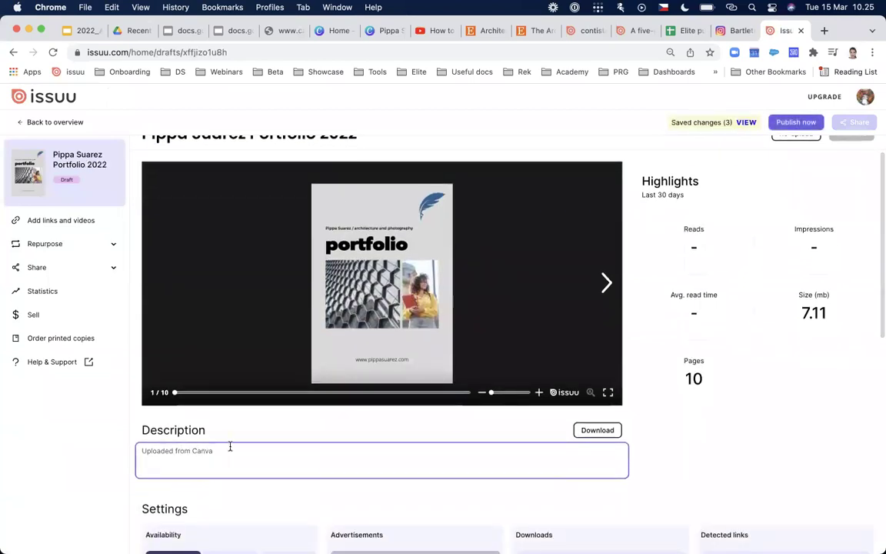
{"action": "left_click_drag", "start_coordinate": [229, 451], "coordinate": [130, 454]}
{"action": "key", "text": "BackSpace"}
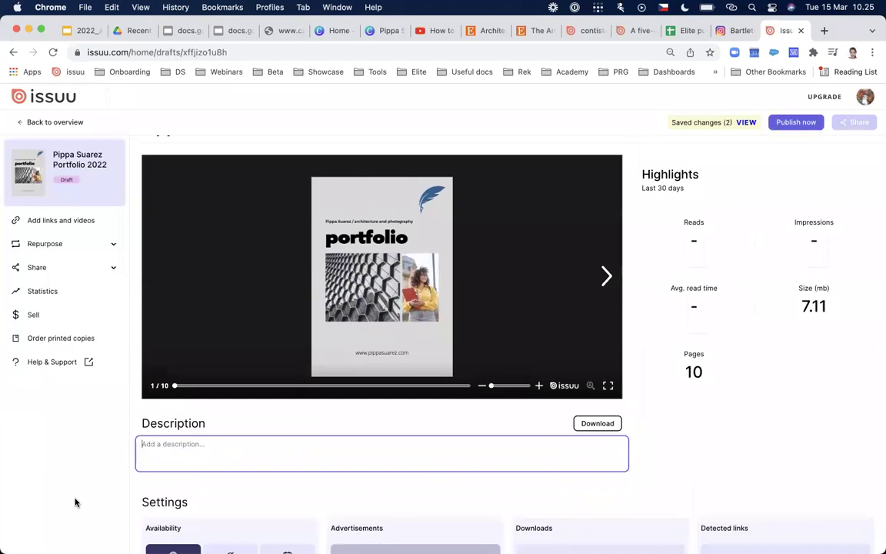
- Enable Show detected links in the draft's settings
{"action": "scroll", "coordinate": [164, 484], "scroll_direction": "down", "scroll_amount": 5}
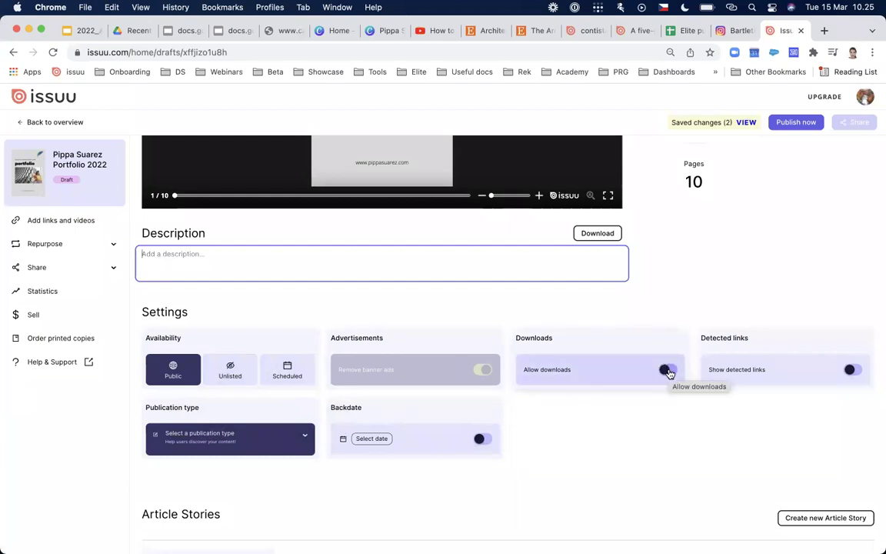
{"action": "left_click", "coordinate": [853, 372]}
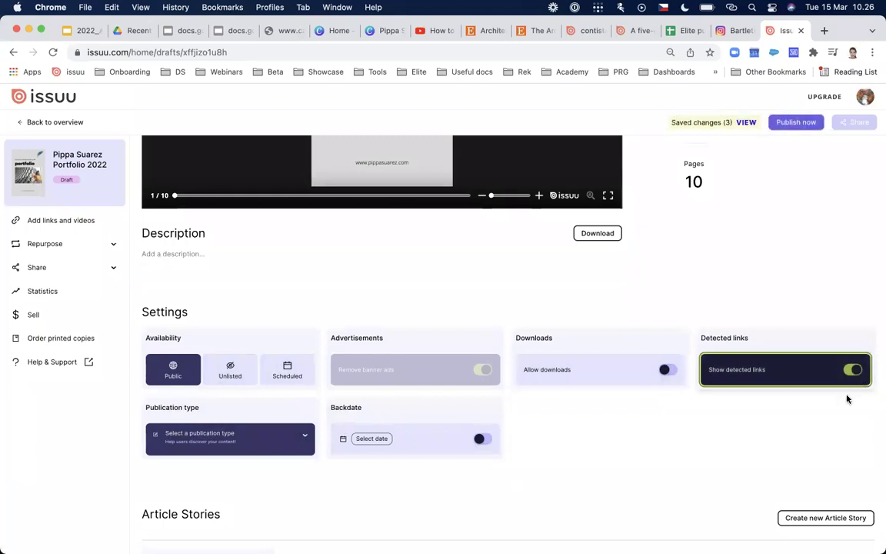
{"action": "scroll", "coordinate": [669, 387], "scroll_direction": "up", "scroll_amount": 1}
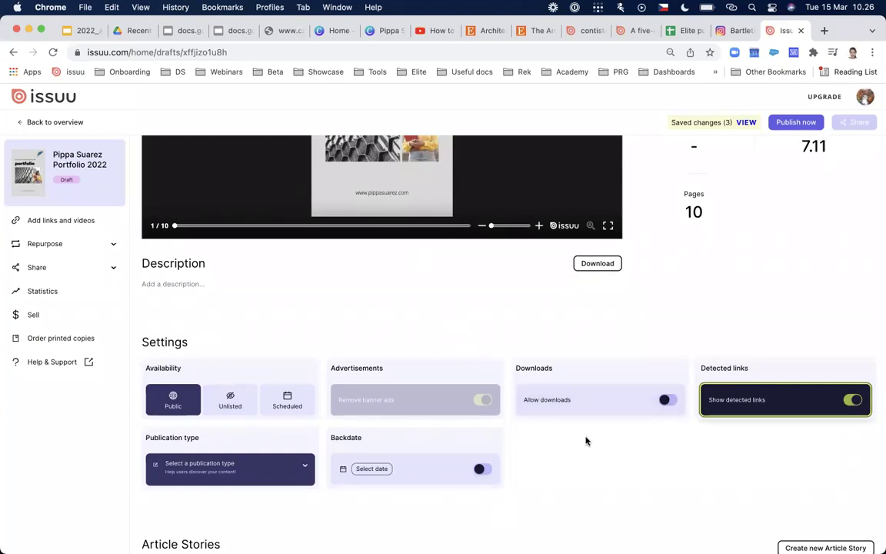
- Publish the draft with the content rights confirmed, and dismiss the sharing dialog
{"action": "scroll", "coordinate": [586, 441], "scroll_direction": "down", "scroll_amount": 1}
{"action": "scroll", "coordinate": [585, 441], "scroll_direction": "down", "scroll_amount": 4}
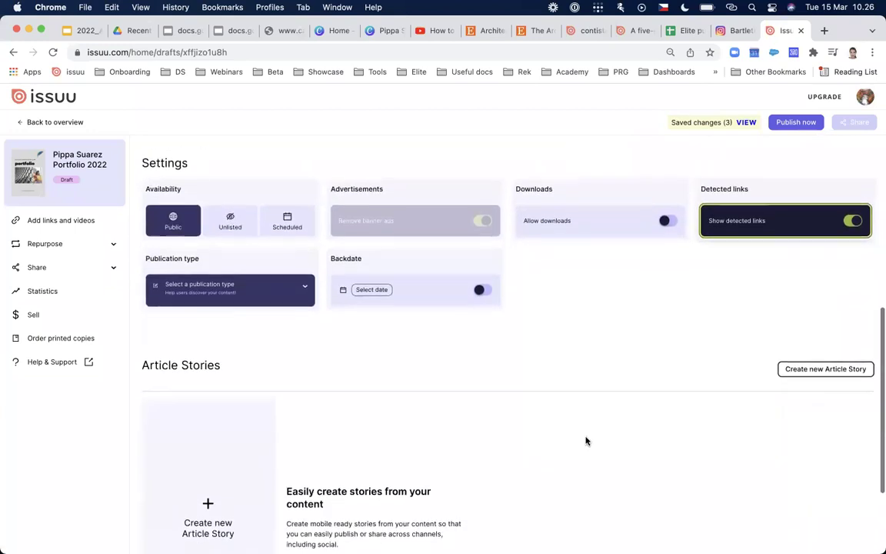
{"action": "scroll", "coordinate": [585, 441], "scroll_direction": "up", "scroll_amount": 10}
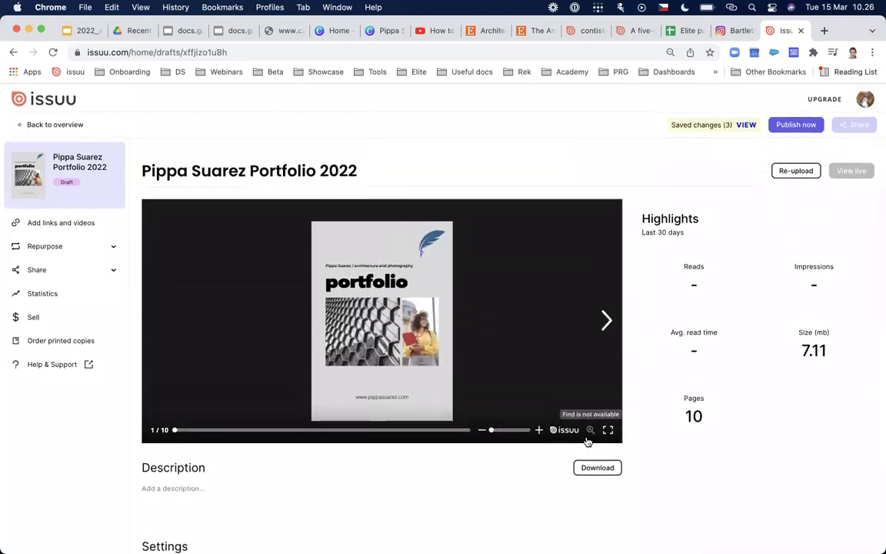
{"action": "left_click", "coordinate": [797, 123]}
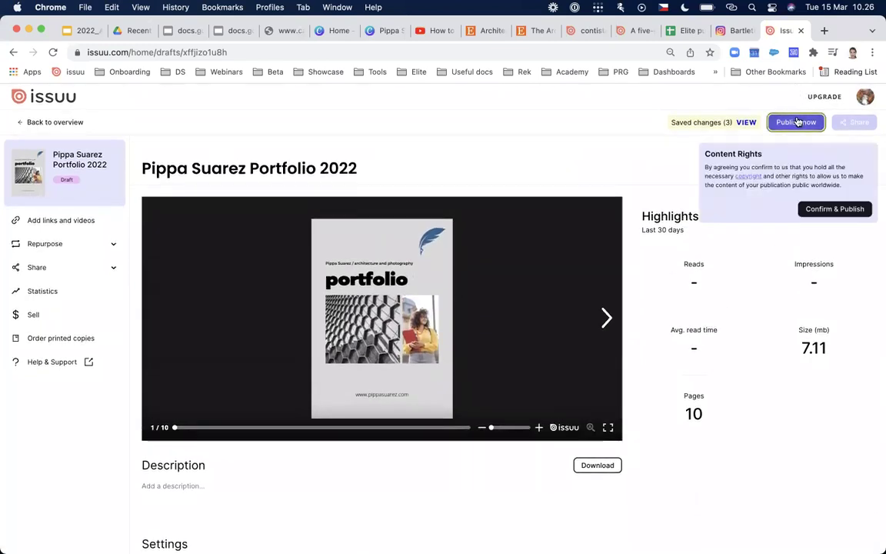
{"action": "left_click", "coordinate": [827, 208]}
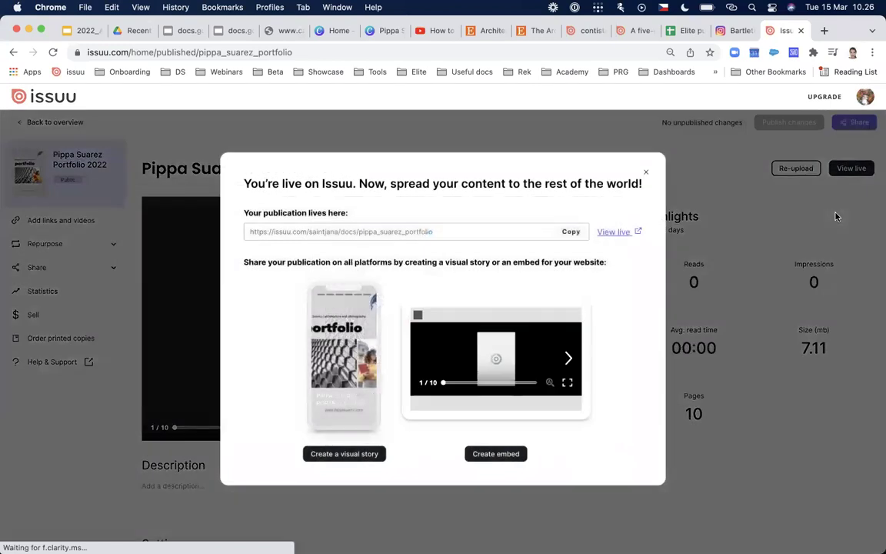
{"action": "left_click", "coordinate": [646, 173]}
- Edit the video link on page 1's building image to Embed in publication and autoplay
{"action": "left_click", "coordinate": [57, 222]}
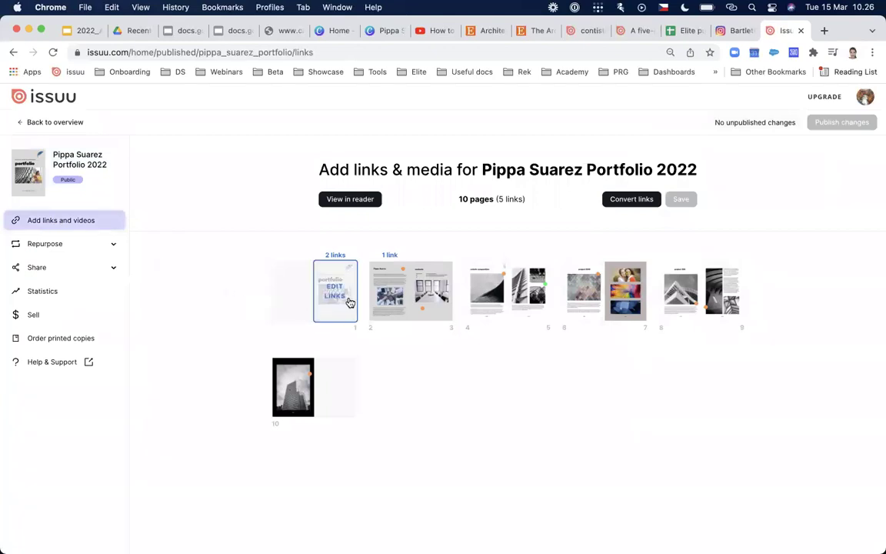
{"action": "left_click", "coordinate": [350, 302]}
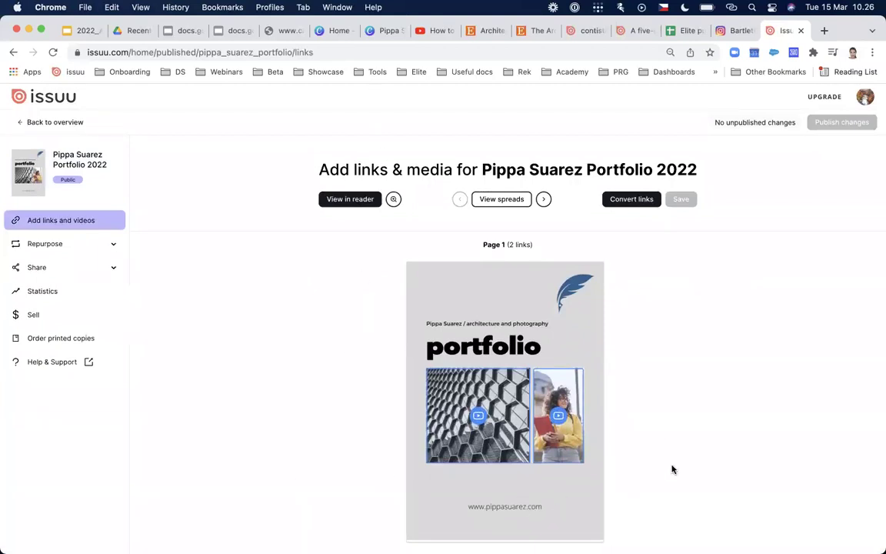
{"action": "left_click", "coordinate": [484, 414]}
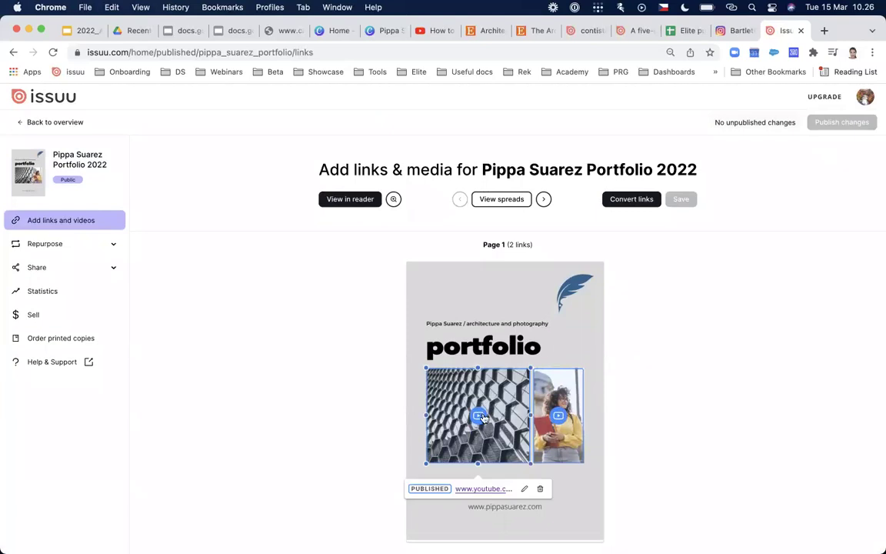
{"action": "left_click", "coordinate": [524, 488]}
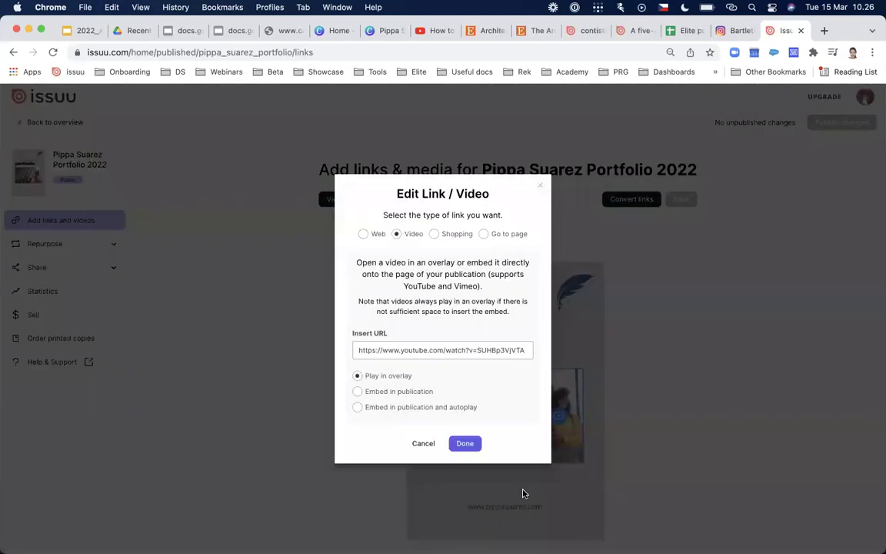
{"action": "left_click", "coordinate": [357, 408]}
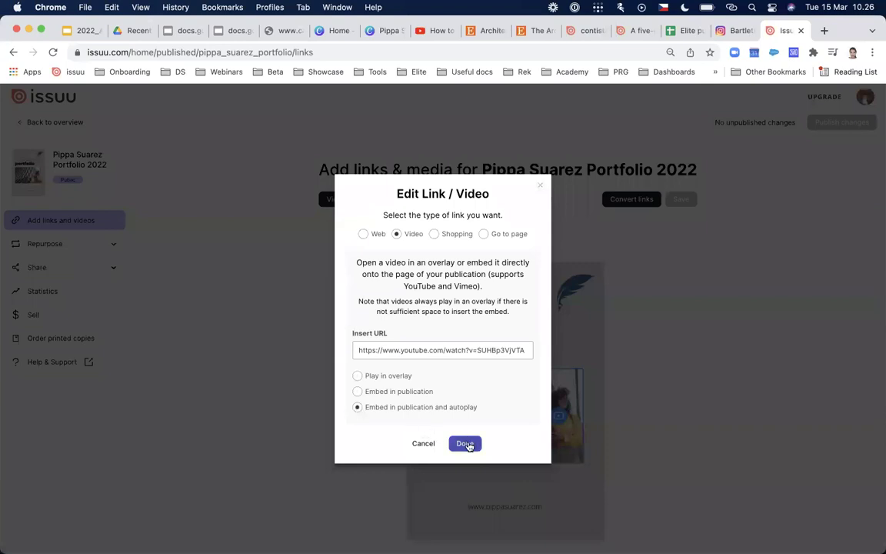
{"action": "left_click", "coordinate": [466, 444]}
- Save the edited video link and publish the changes, staying in the link editor
{"action": "left_click", "coordinate": [680, 201]}
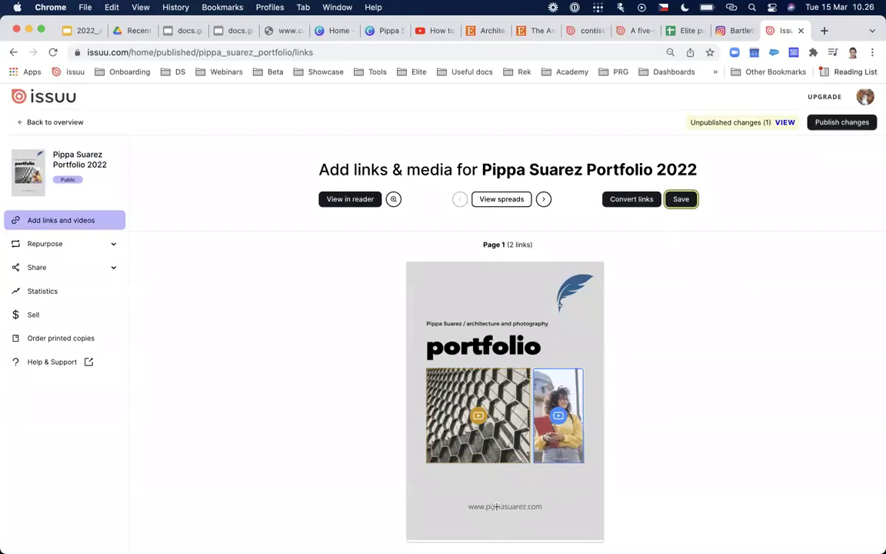
{"action": "left_click", "coordinate": [845, 124]}
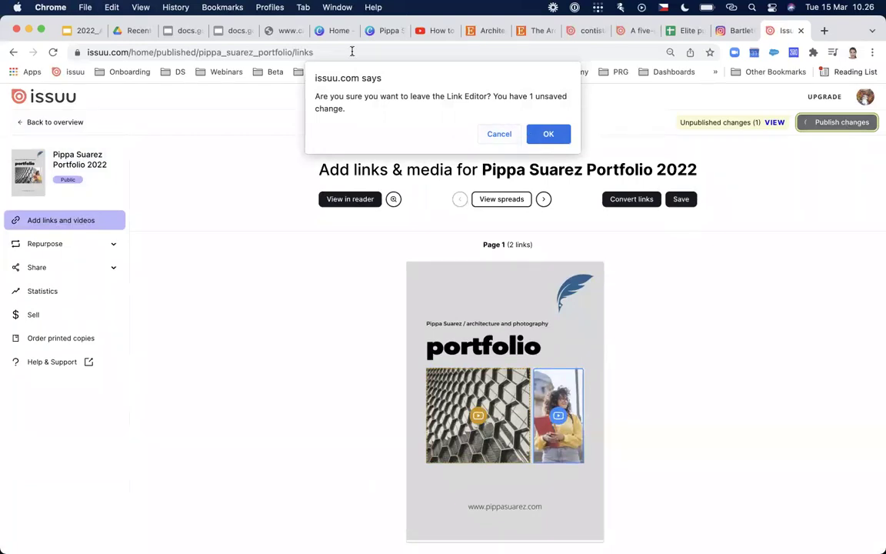
{"action": "left_click", "coordinate": [500, 135]}
{"action": "left_click", "coordinate": [677, 199]}
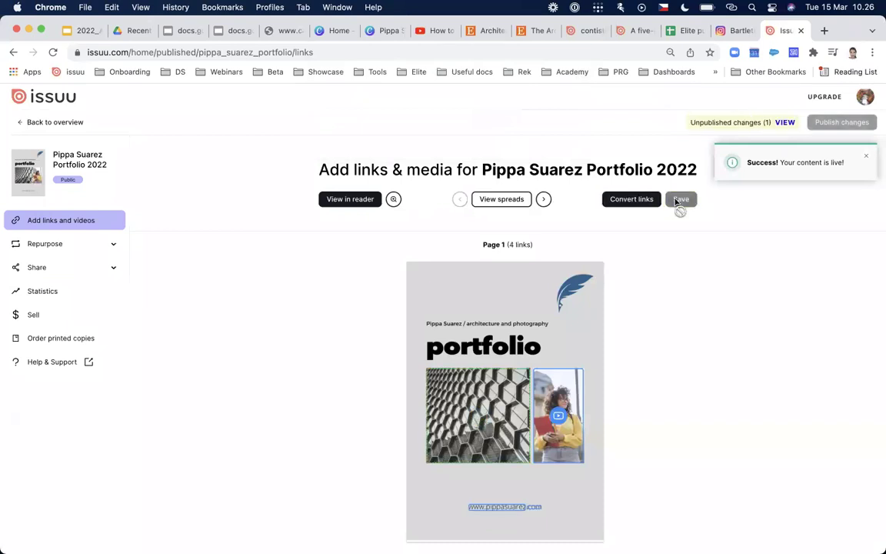
{"action": "left_click", "coordinate": [844, 123]}
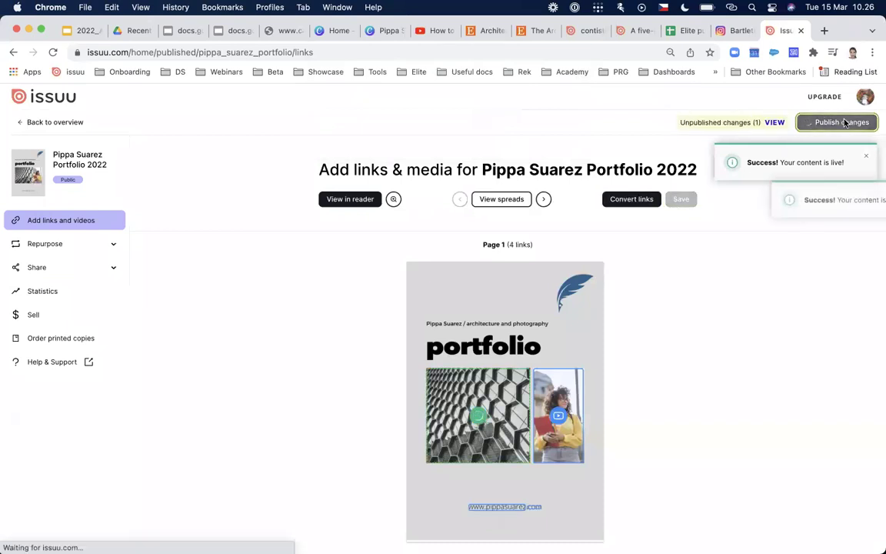
- Reopen the 2022 portfolio from the publications overview to check its embedded video, and open the live version in a separate tab
{"action": "left_click", "coordinate": [58, 122]}
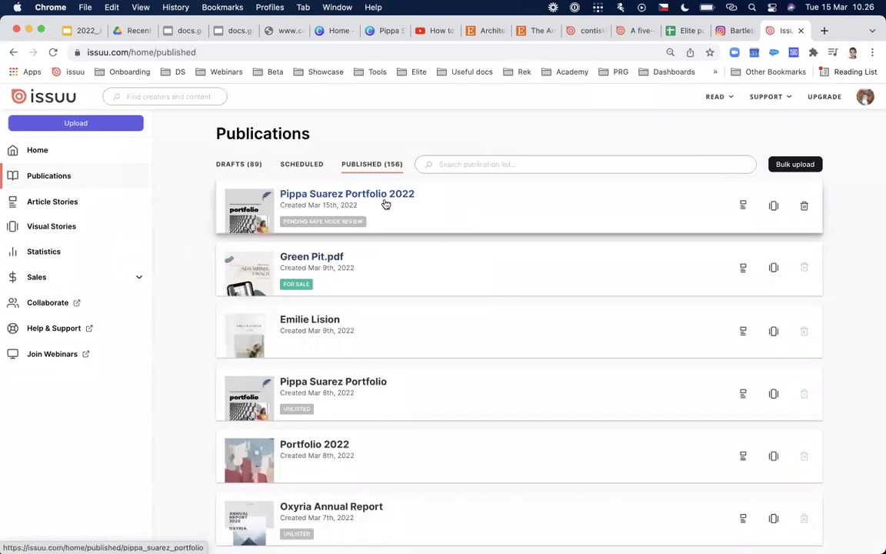
{"action": "left_click", "coordinate": [386, 203]}
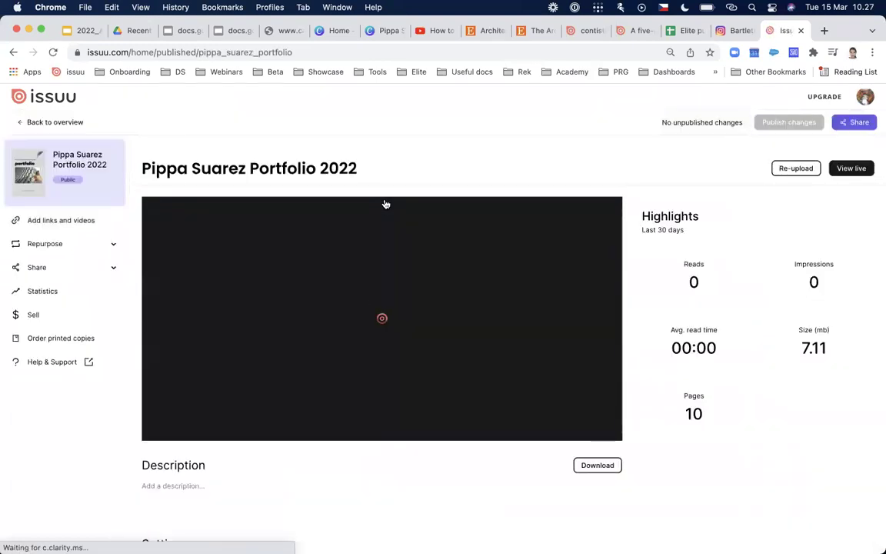
{"action": "scroll", "coordinate": [292, 439], "scroll_direction": "down", "scroll_amount": 2}
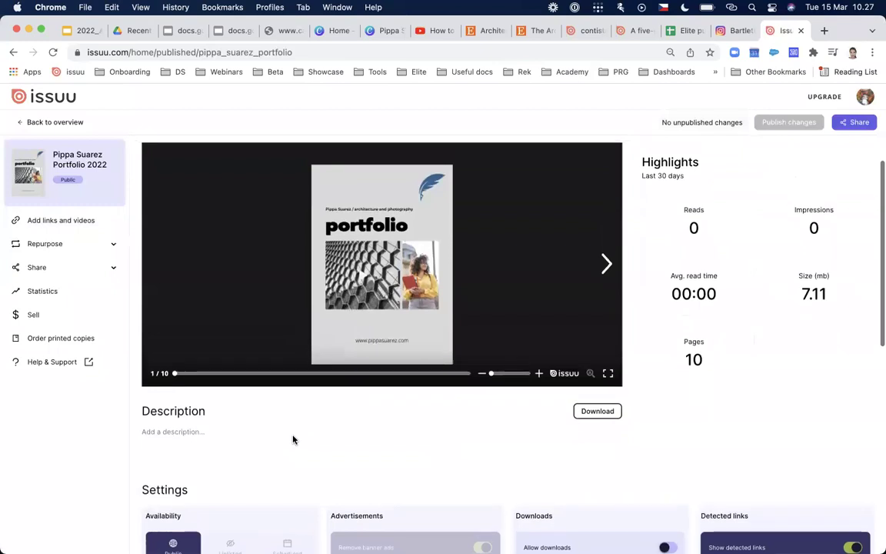
{"action": "scroll", "coordinate": [293, 436], "scroll_direction": "up", "scroll_amount": 2}
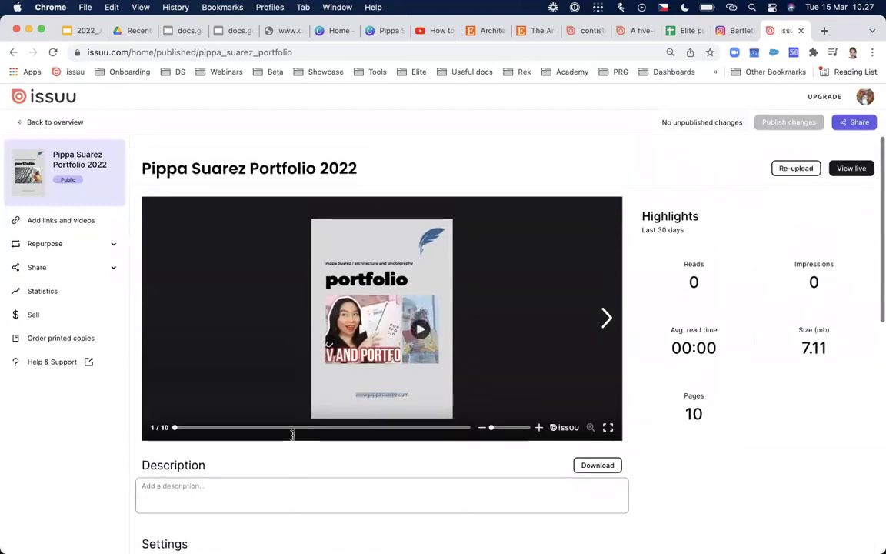
{"action": "left_click", "coordinate": [850, 167]}
{"action": "left_click", "coordinate": [744, 31]}
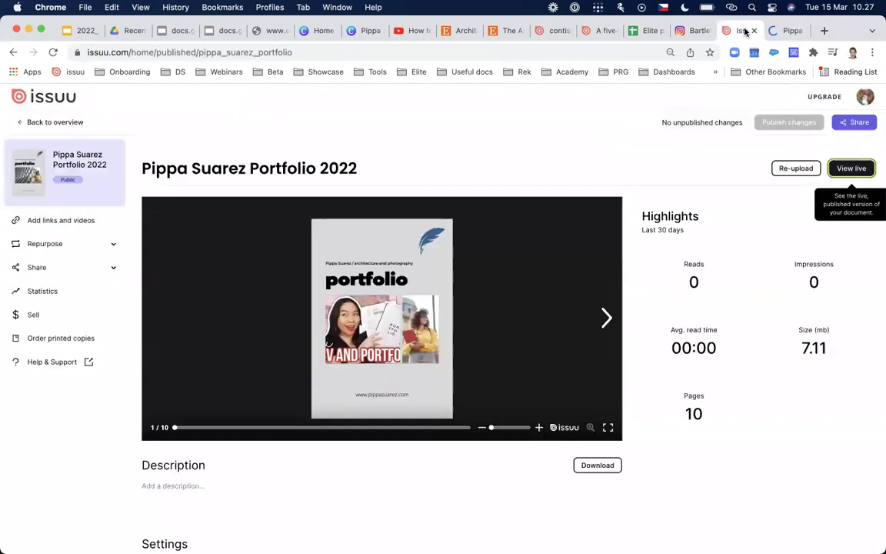
- Open the links and videos editor for the unlisted portfolio created Mar 8th, 2022
{"action": "left_click", "coordinate": [46, 122]}
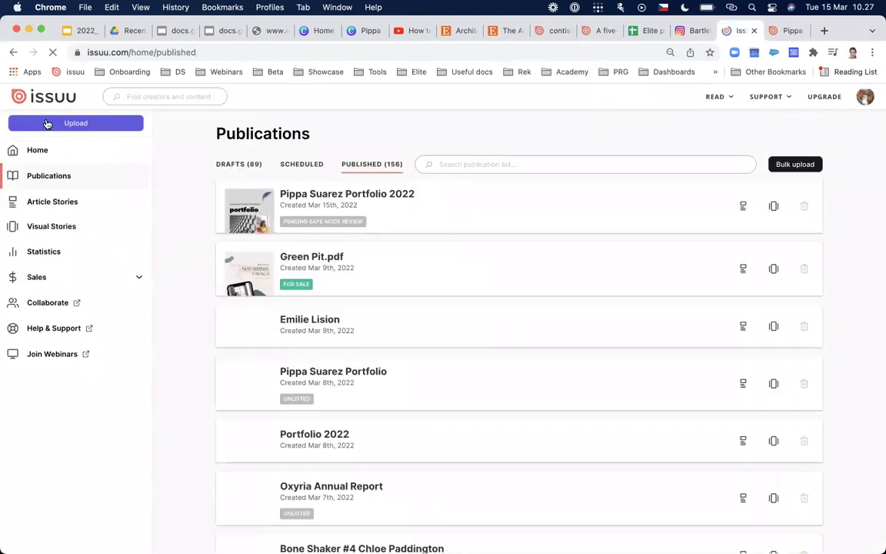
{"action": "scroll", "coordinate": [233, 377], "scroll_direction": "down", "scroll_amount": 2}
{"action": "scroll", "coordinate": [233, 384], "scroll_direction": "down", "scroll_amount": 3}
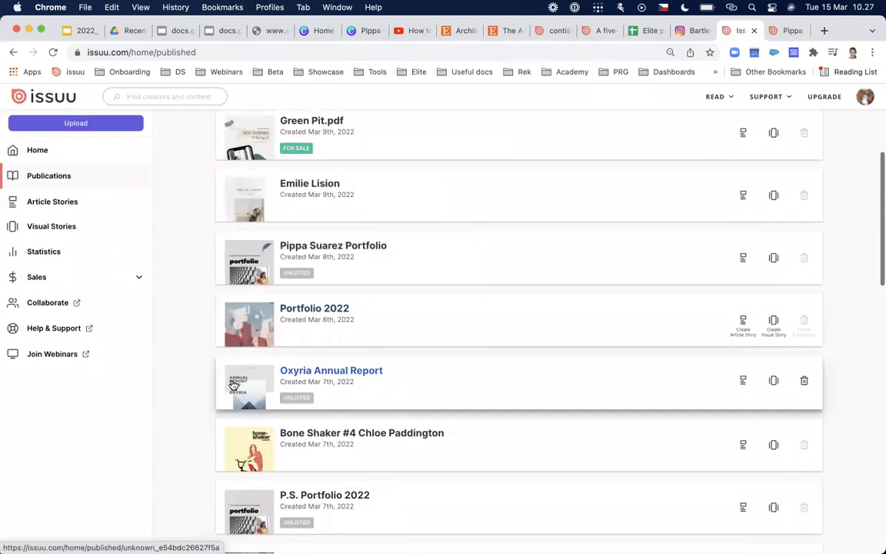
{"action": "left_click", "coordinate": [363, 197]}
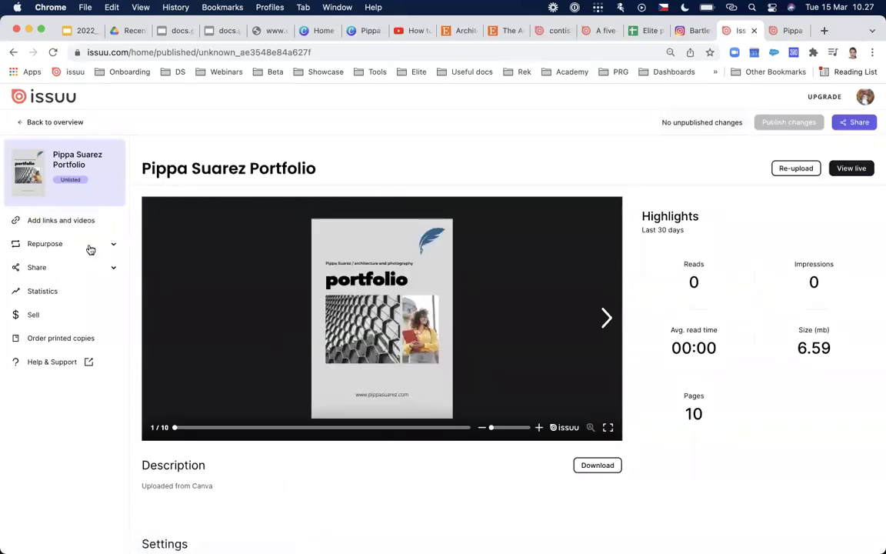
{"action": "left_click", "coordinate": [58, 224]}
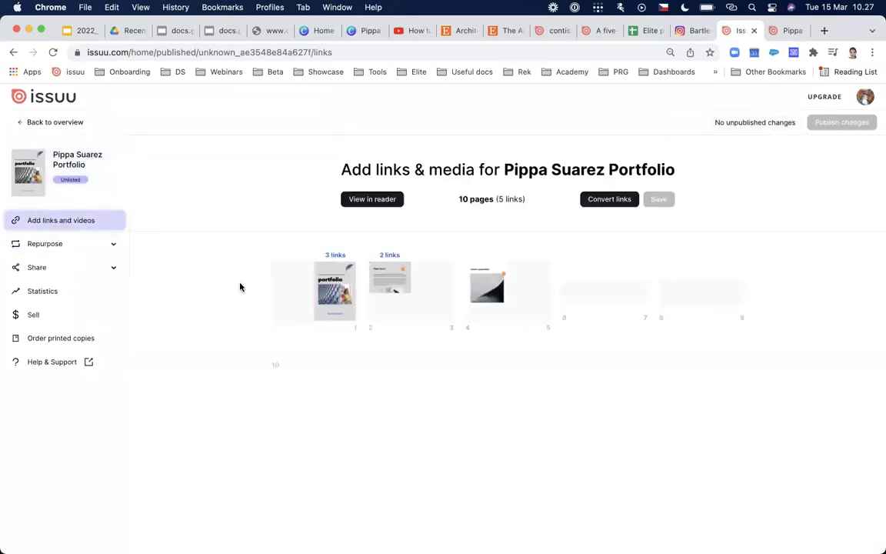
- Edit the YouTube video link on page 1's building image and accept its link settings
{"action": "left_click", "coordinate": [333, 290]}
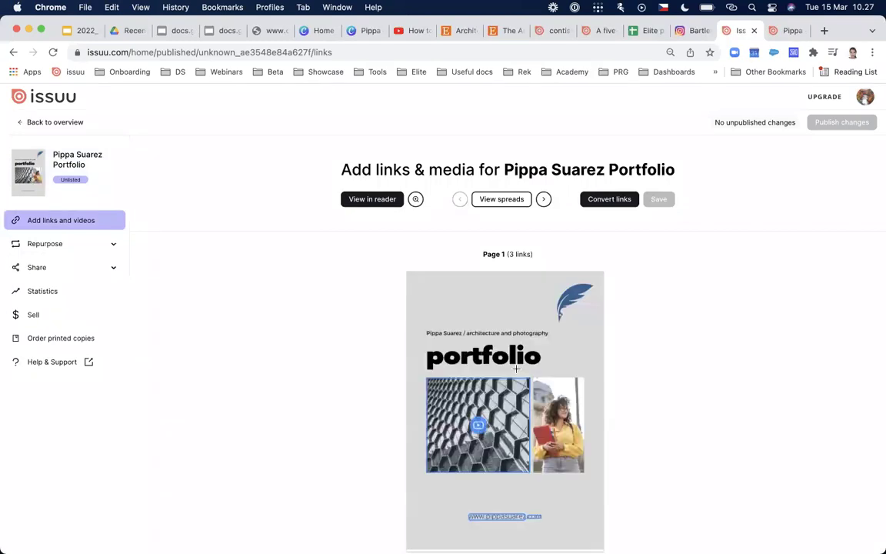
{"action": "scroll", "coordinate": [518, 320], "scroll_direction": "down", "scroll_amount": 1}
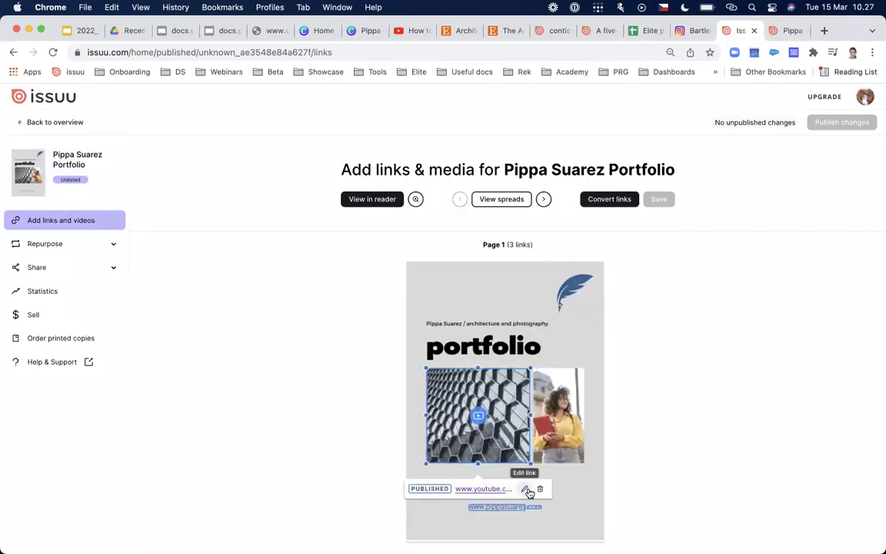
{"action": "left_click", "coordinate": [524, 489]}
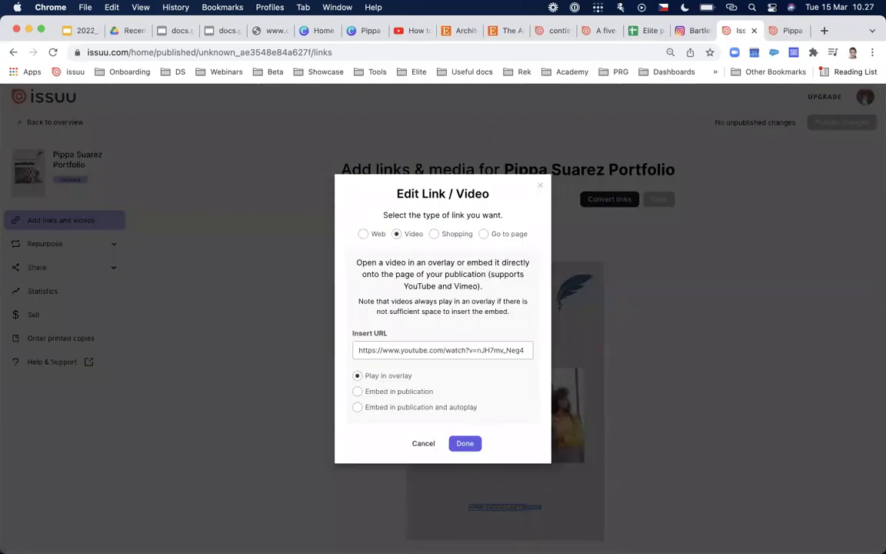
{"action": "left_click", "coordinate": [463, 450]}
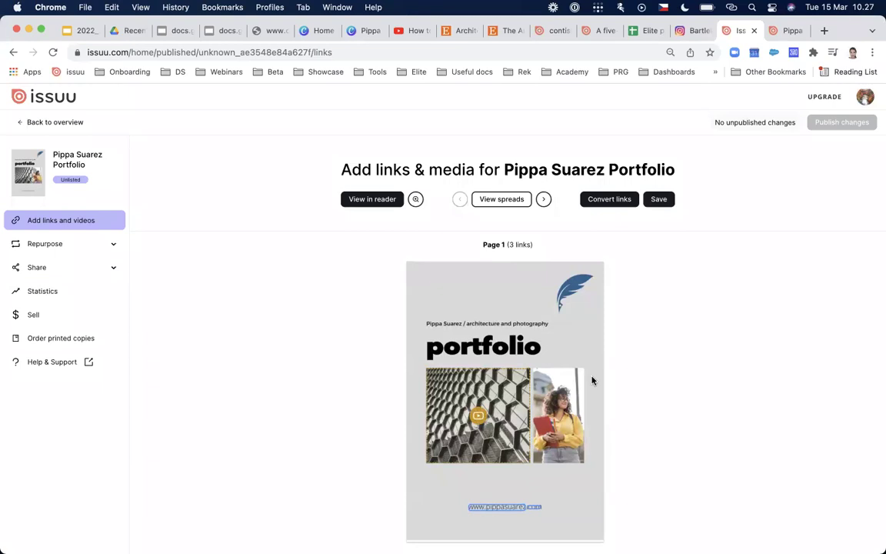
{"action": "left_click_drag", "start_coordinate": [584, 367], "coordinate": [580, 432]}
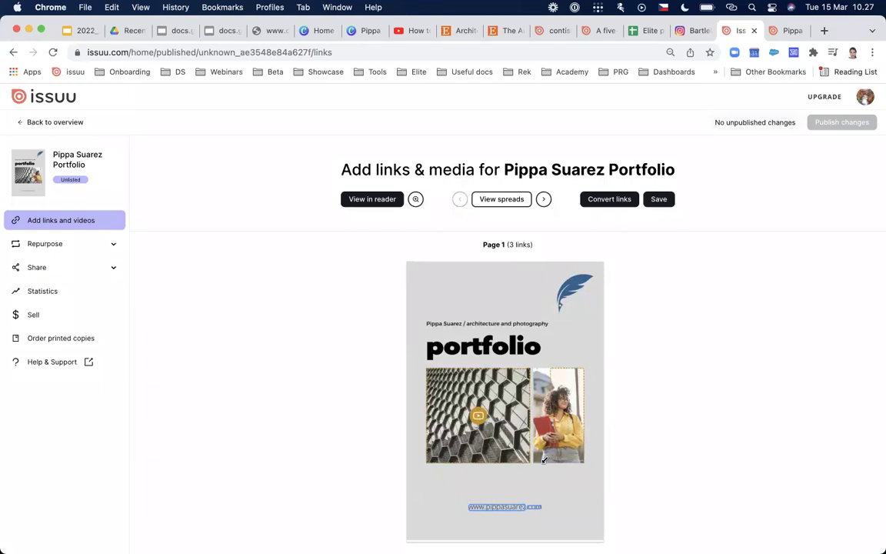
{"action": "left_click_drag", "start_coordinate": [536, 465], "coordinate": [526, 465]}
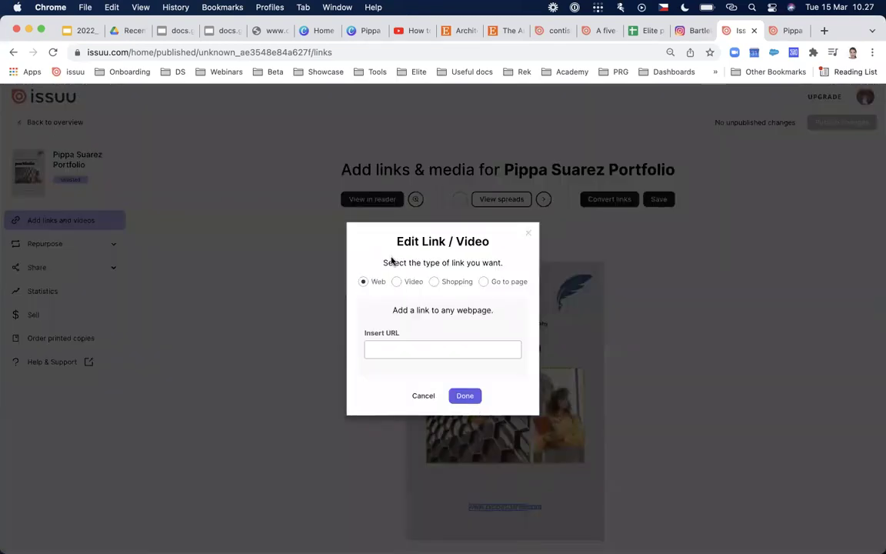
{"action": "left_click", "coordinate": [397, 281]}
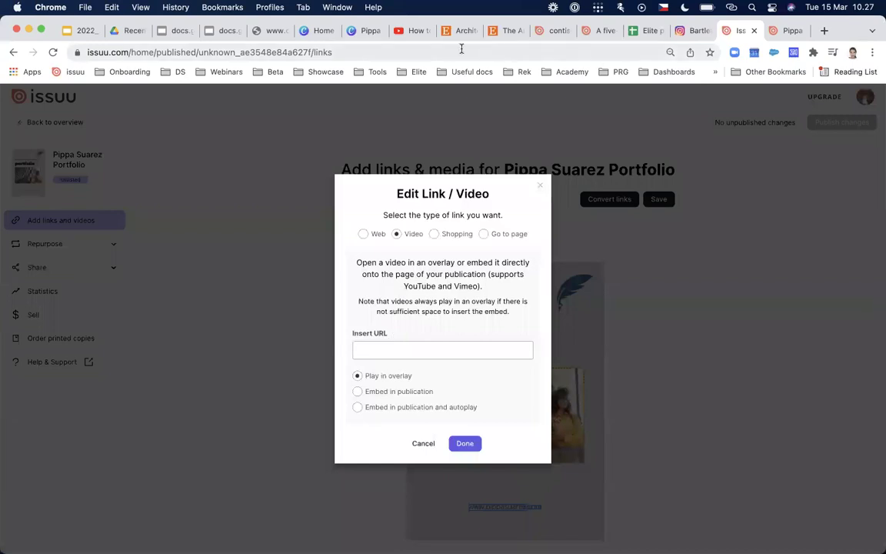
{"action": "key", "text": "super+8"}
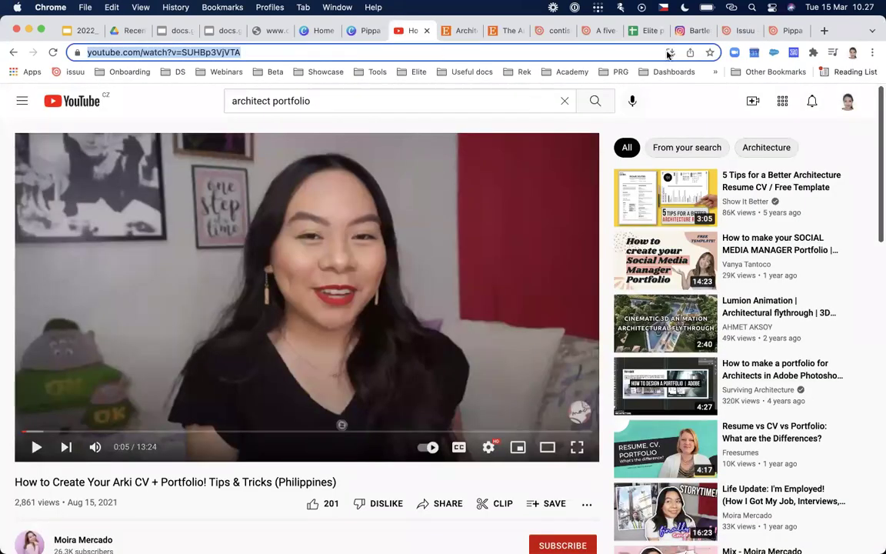
{"action": "left_click", "coordinate": [777, 34]}
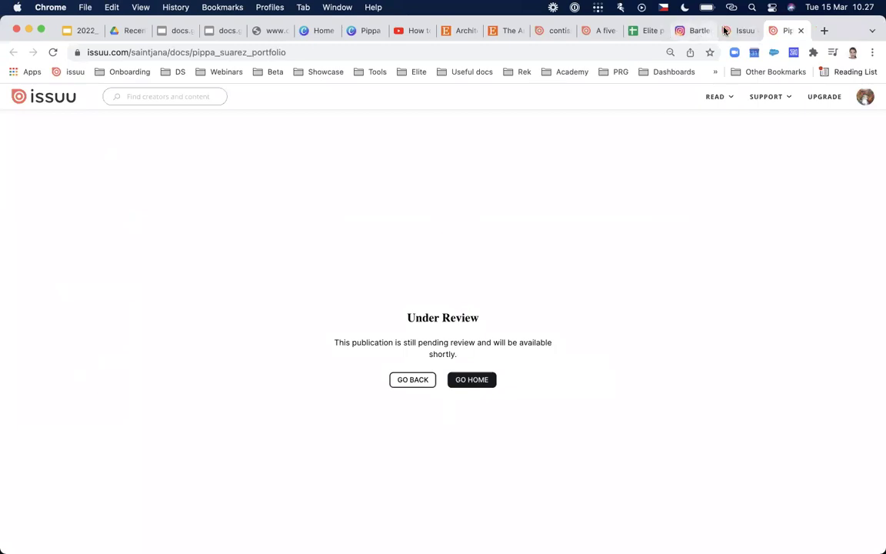
{"action": "left_click", "coordinate": [752, 31]}
{"action": "left_click", "coordinate": [389, 350]}
{"action": "type", "text": "https://www.youtube.com/watch?v=SUHBp3VjVTA"}
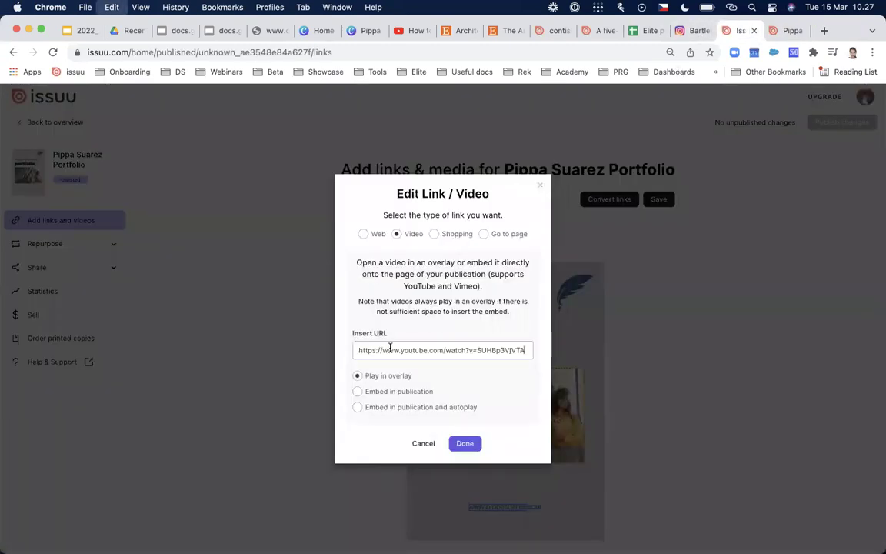
{"action": "left_click", "coordinate": [455, 443]}
- Save the new video link and publish the portfolio's changes
{"action": "left_click", "coordinate": [661, 200]}
{"action": "left_click", "coordinate": [841, 123]}
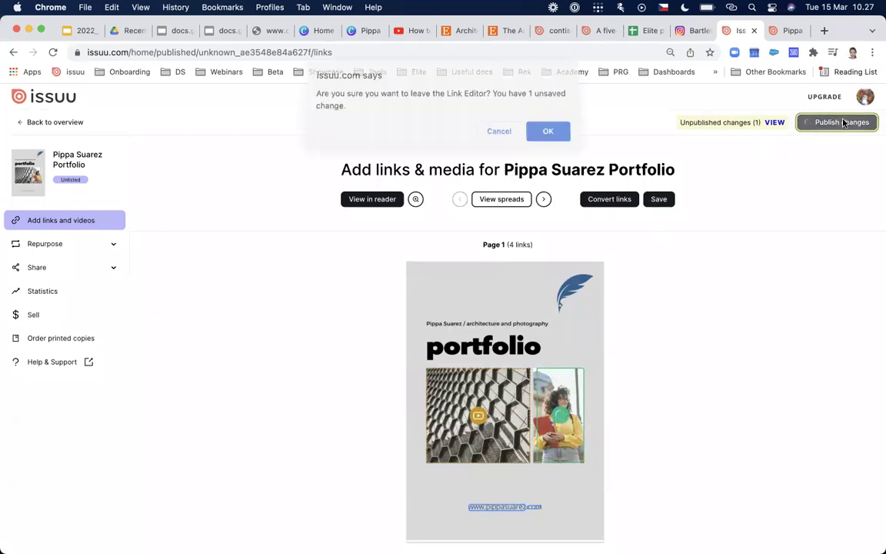
{"action": "left_click", "coordinate": [546, 134]}
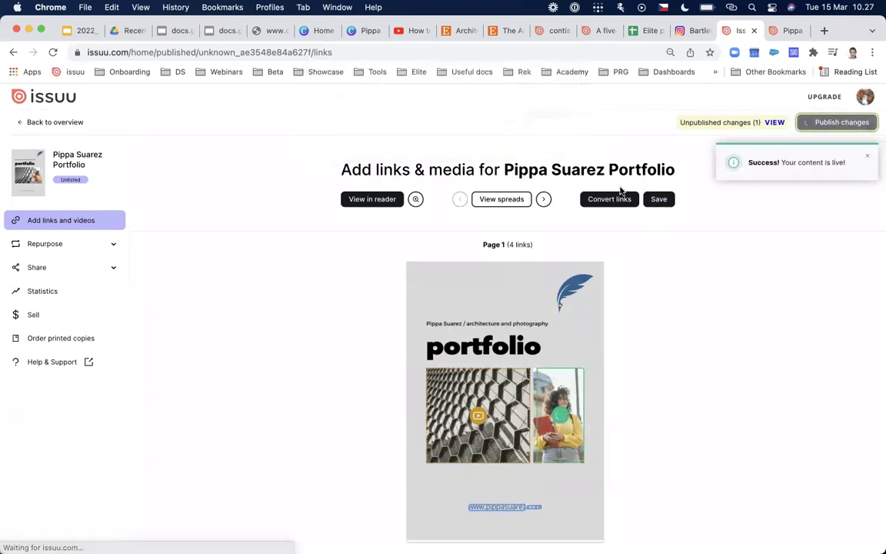
{"action": "left_click", "coordinate": [660, 200]}
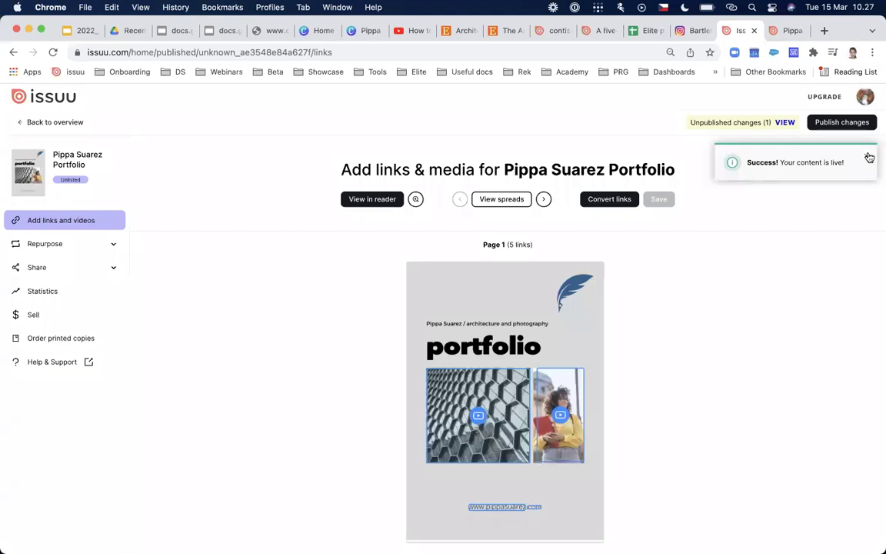
{"action": "left_click", "coordinate": [847, 121]}
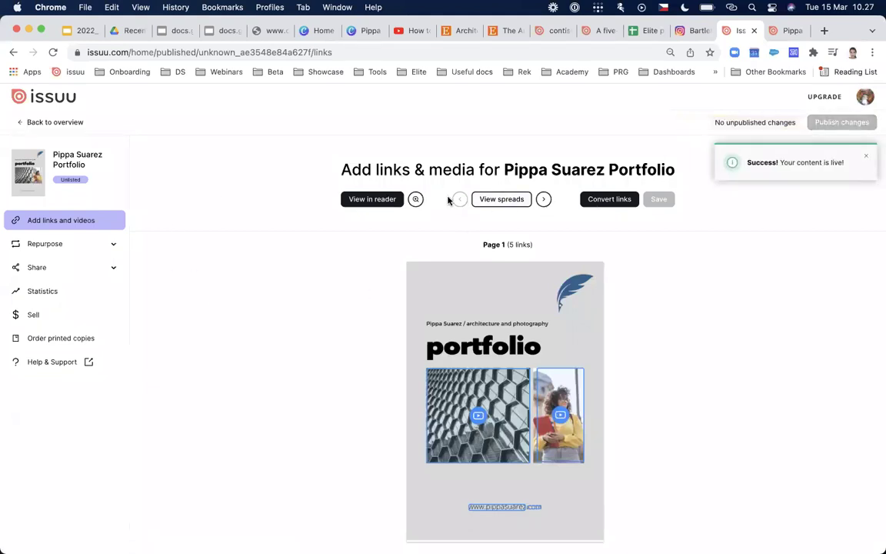
- View the portfolio in the reader, test the website link on its cover, and return to the reader
{"action": "left_click", "coordinate": [365, 202]}
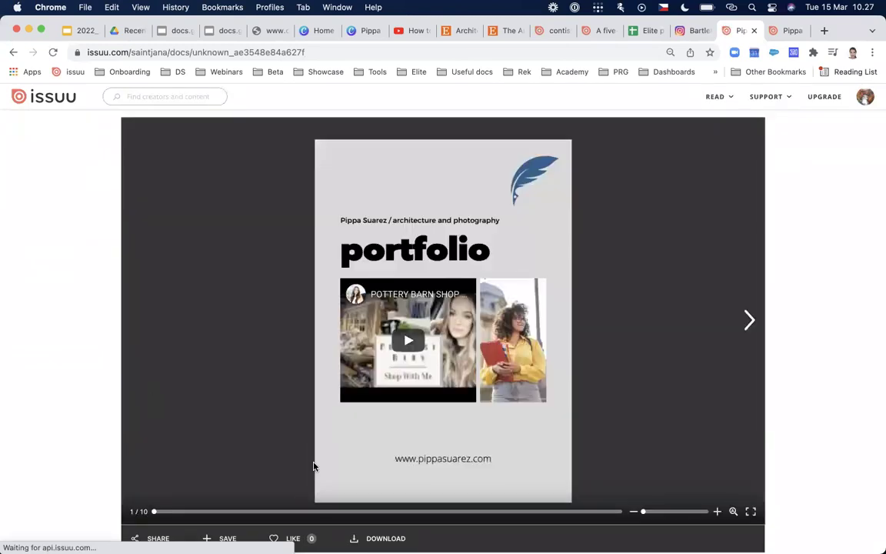
{"action": "left_click", "coordinate": [438, 461]}
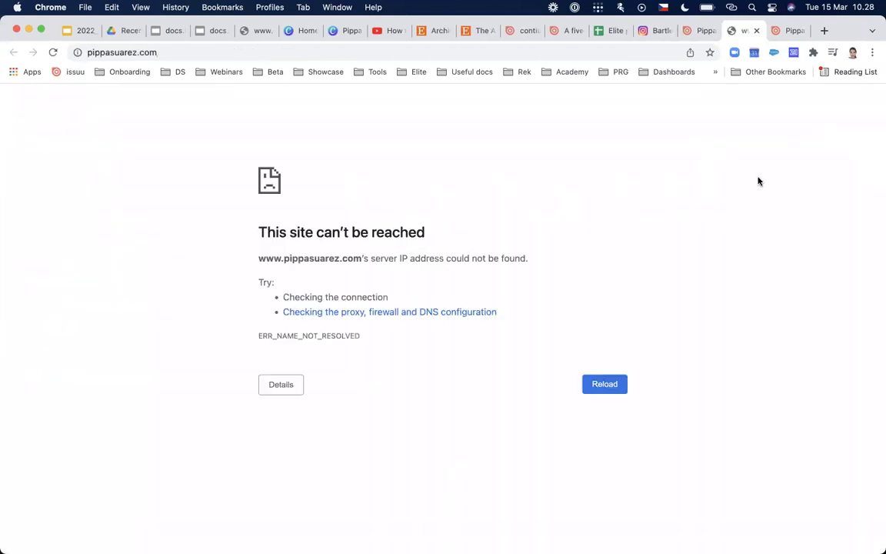
{"action": "left_click", "coordinate": [695, 32]}
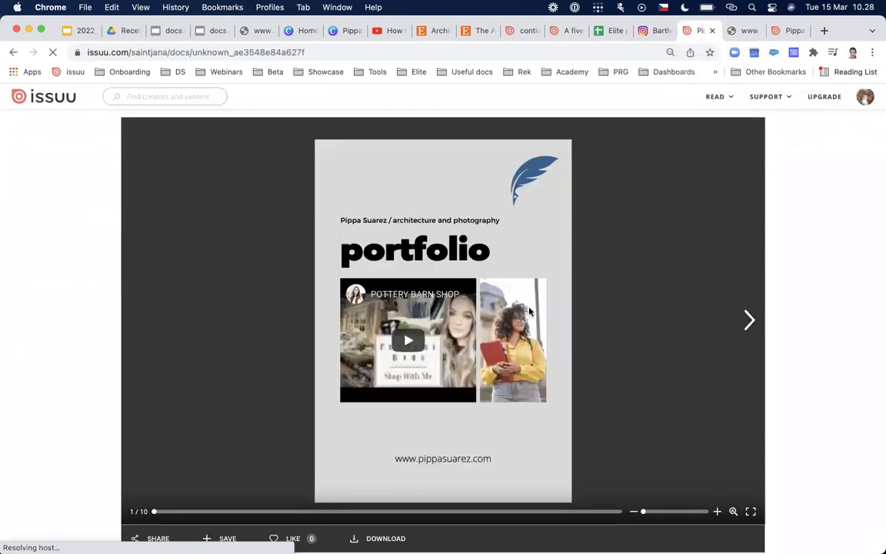
- Play and pause the cover's embedded video, then test the overlay video on the woman's photo and close it
{"action": "left_click", "coordinate": [409, 339]}
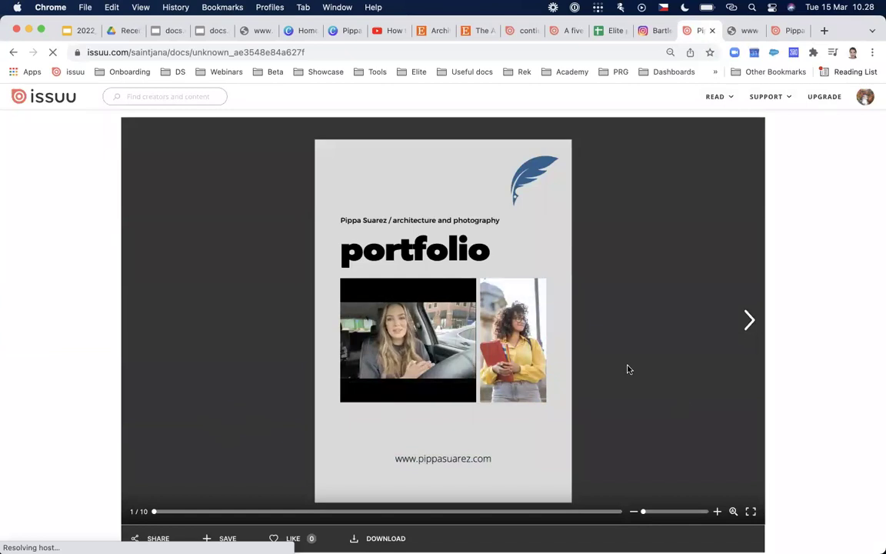
{"action": "left_click", "coordinate": [354, 393]}
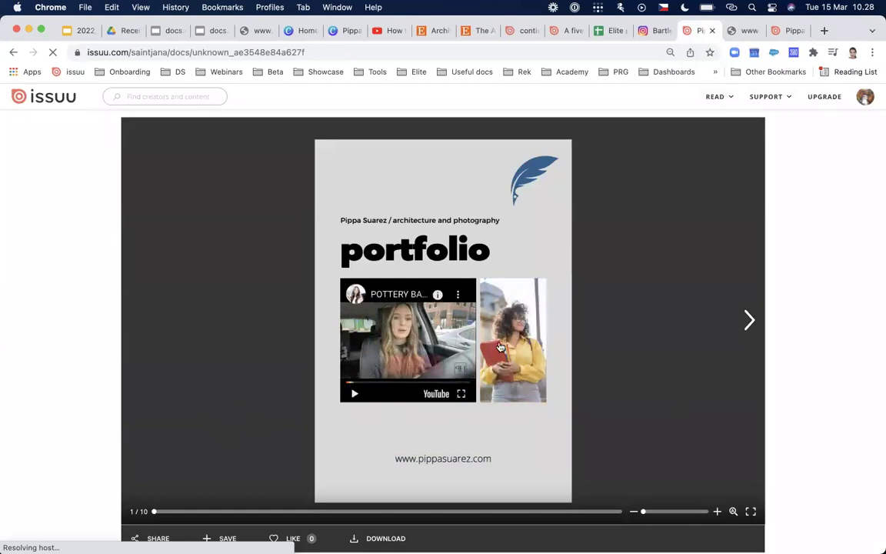
{"action": "left_click", "coordinate": [511, 341]}
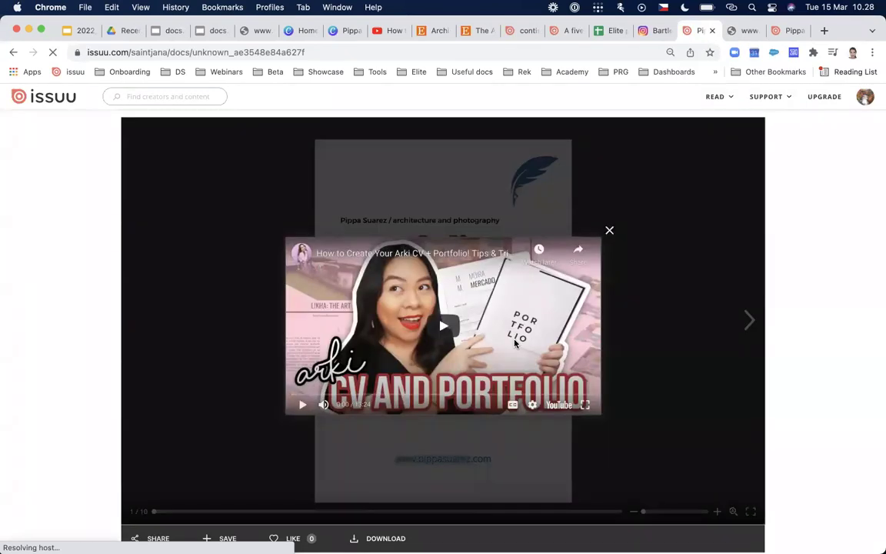
{"action": "left_click", "coordinate": [445, 331]}
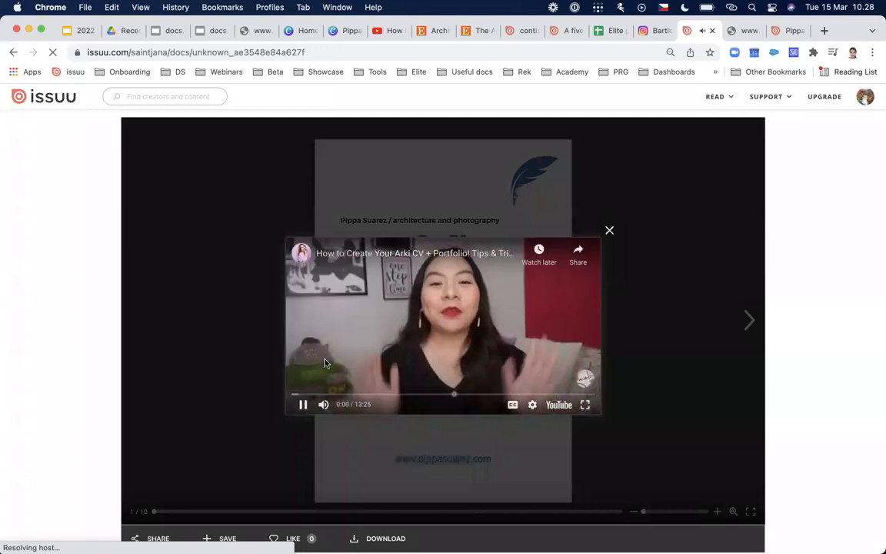
{"action": "left_click", "coordinate": [303, 404]}
{"action": "left_click", "coordinate": [610, 230]}
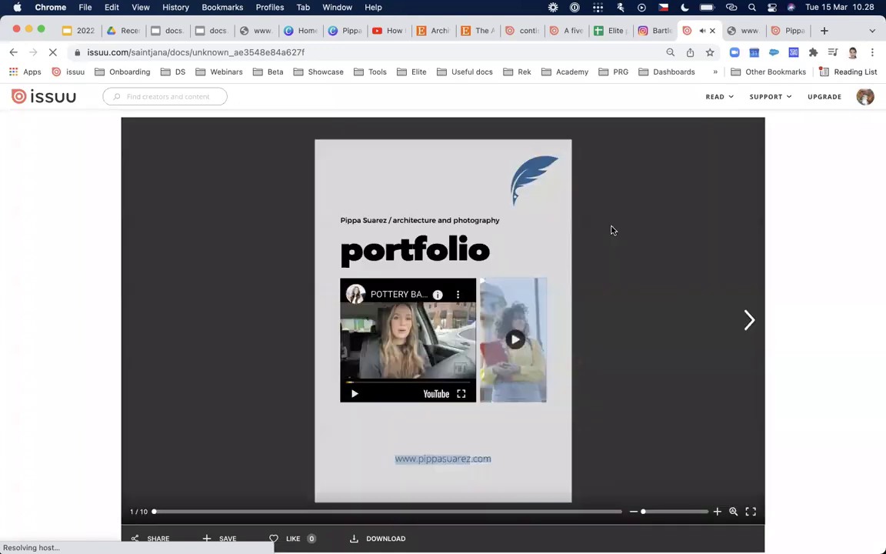
- Open pages 4 and 5 in the links and videos editor for the unlisted portfolio created Mar 8th, 2022
{"action": "left_click", "coordinate": [36, 98]}
{"action": "left_click", "coordinate": [64, 176]}
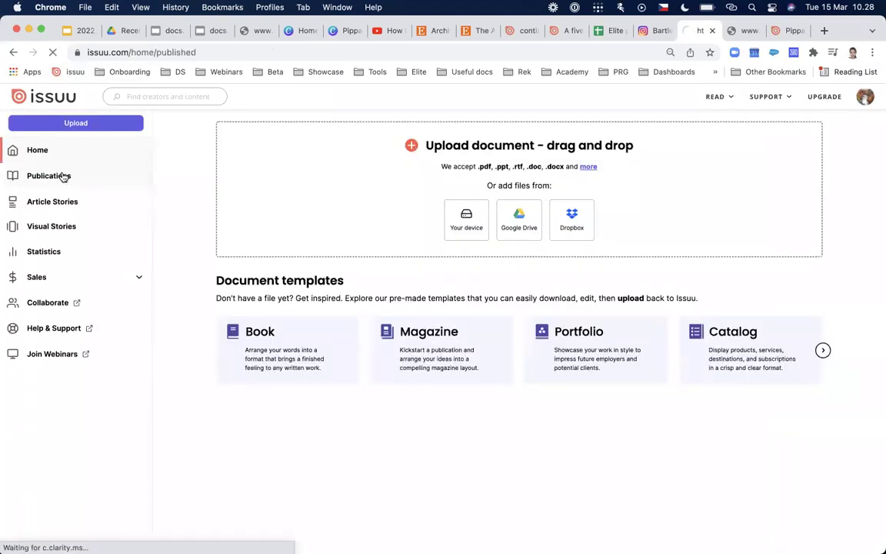
{"action": "scroll", "coordinate": [366, 331], "scroll_direction": "down", "scroll_amount": 2}
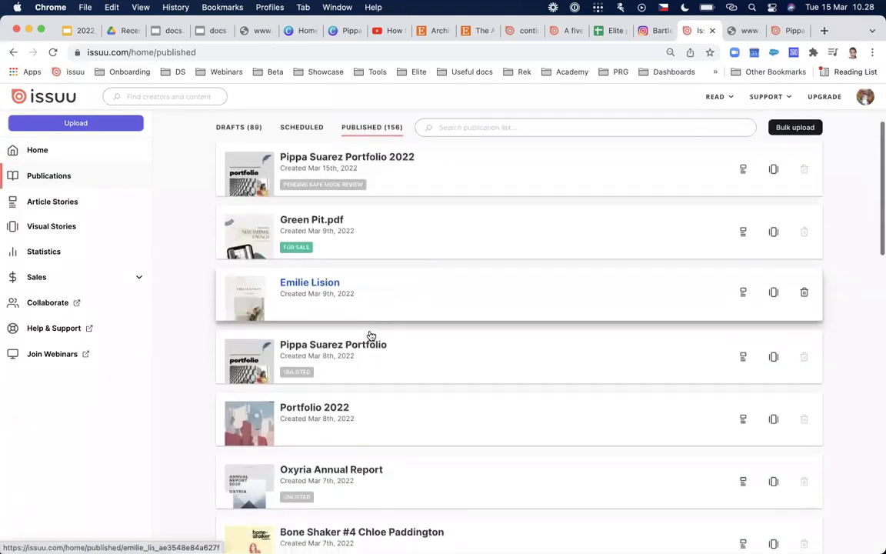
{"action": "left_click", "coordinate": [358, 334]}
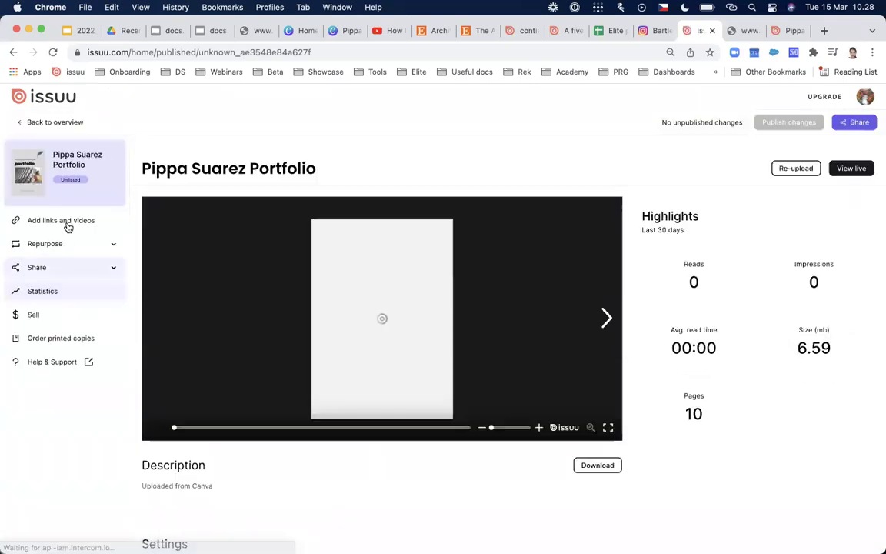
{"action": "left_click", "coordinate": [65, 223]}
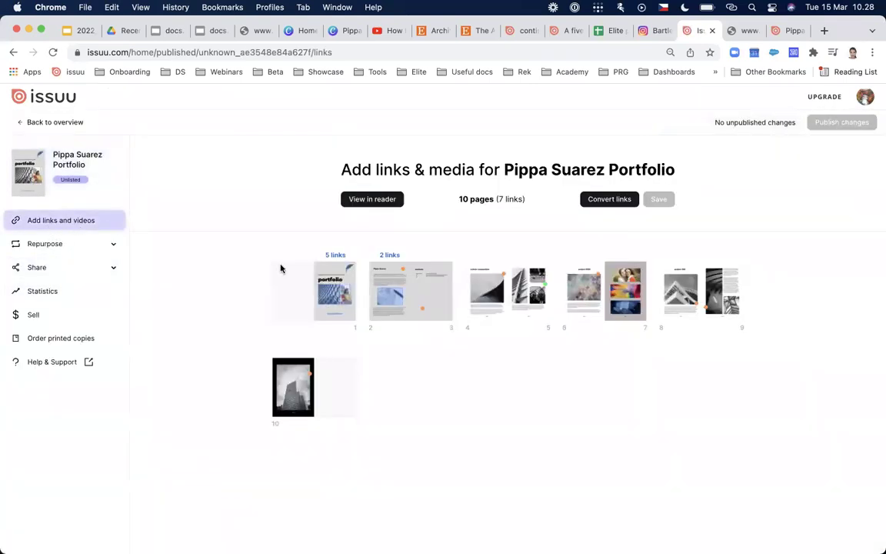
{"action": "left_click", "coordinate": [488, 291]}
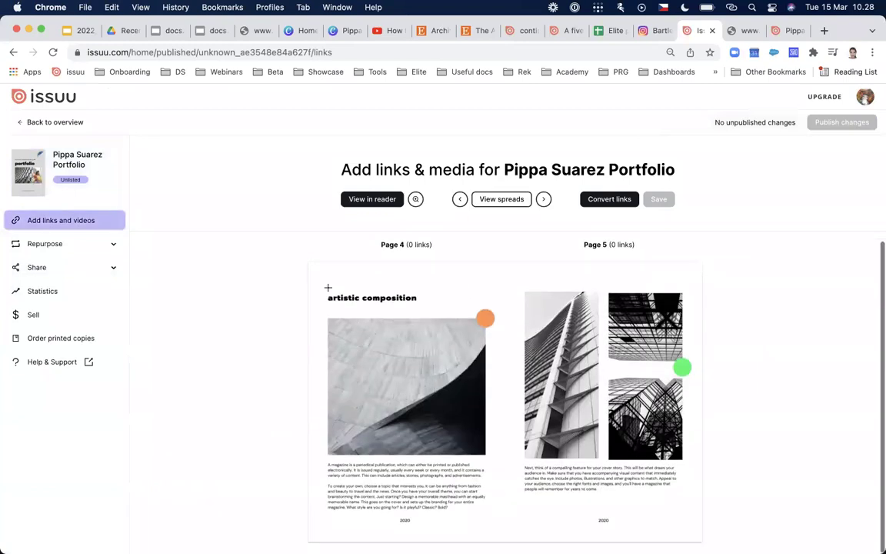
- Add a shopping link over page 4's large image, pointing to the Etsy listing for The Architect's Alphabet Print, and save it
{"action": "left_click_drag", "start_coordinate": [326, 316], "coordinate": [484, 457]}
{"action": "left_click", "coordinate": [434, 284]}
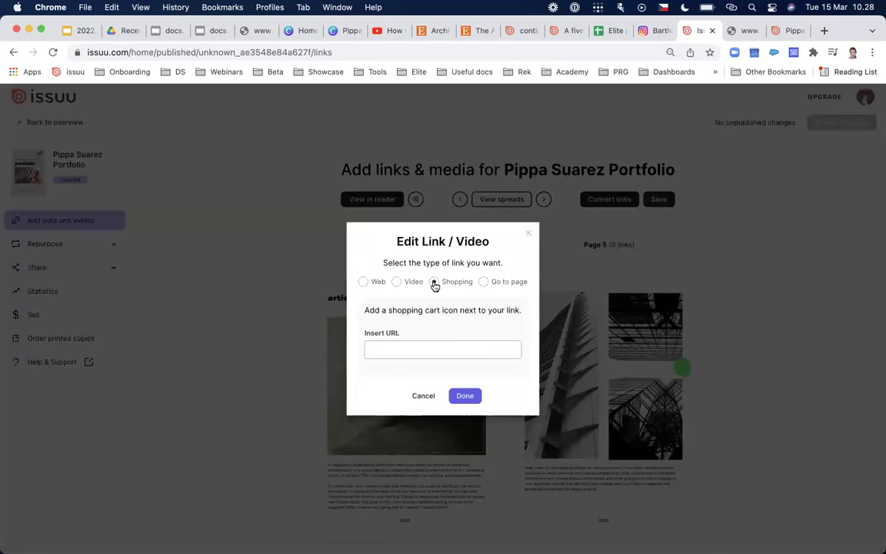
{"action": "left_click", "coordinate": [436, 32]}
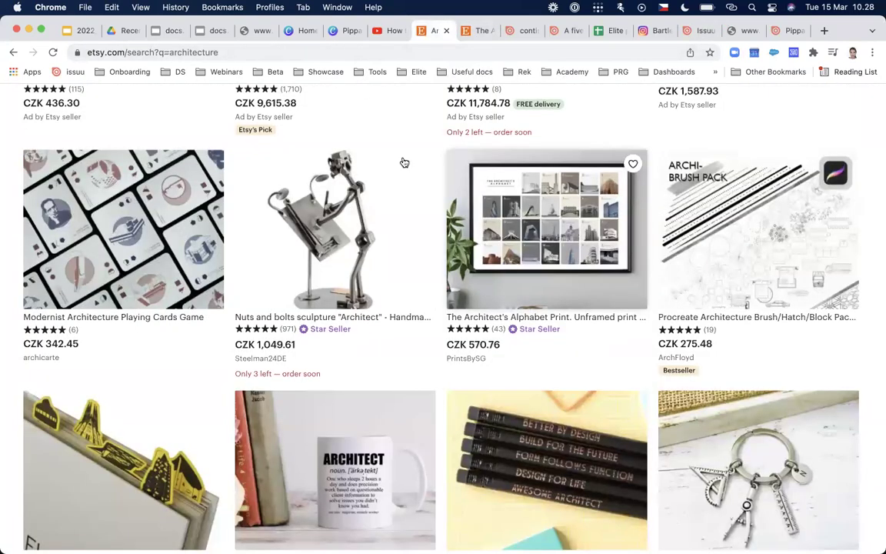
{"action": "left_click", "coordinate": [478, 31]}
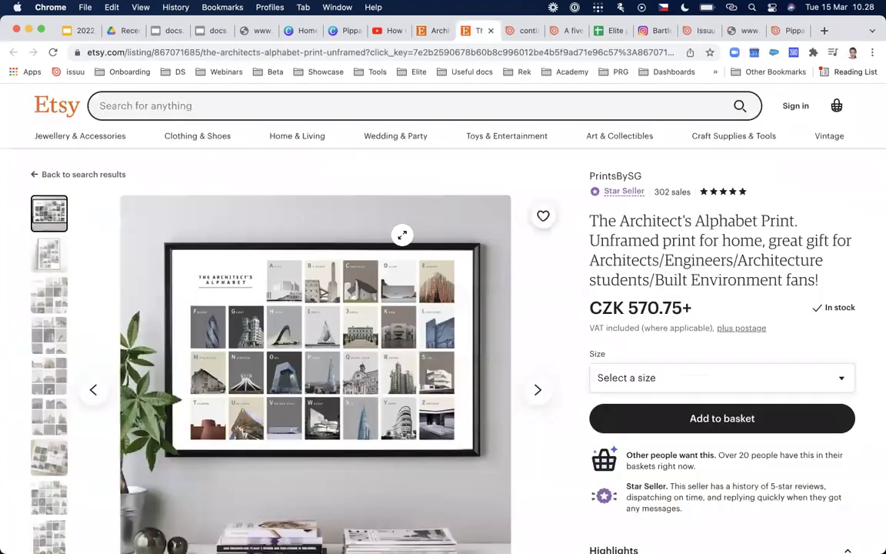
{"action": "left_click", "coordinate": [316, 51]}
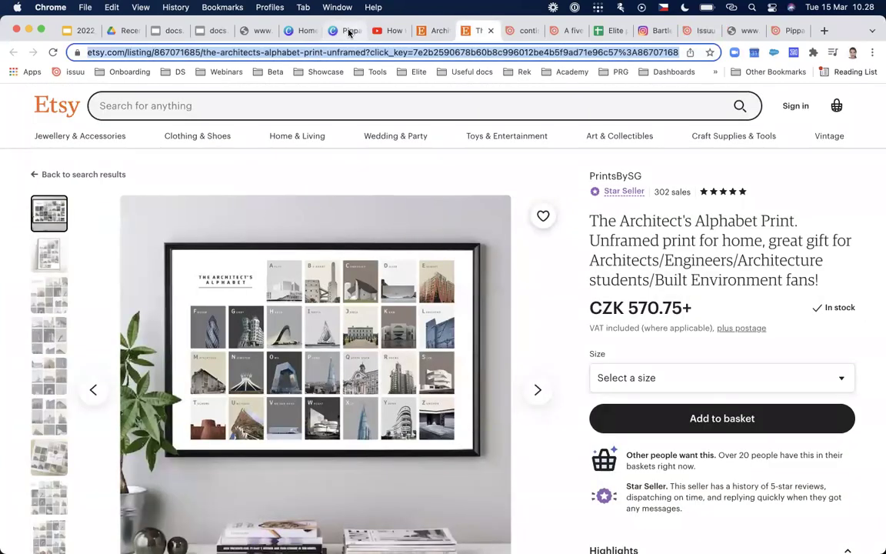
{"action": "left_click", "coordinate": [348, 31]}
{"action": "left_click", "coordinate": [703, 31]}
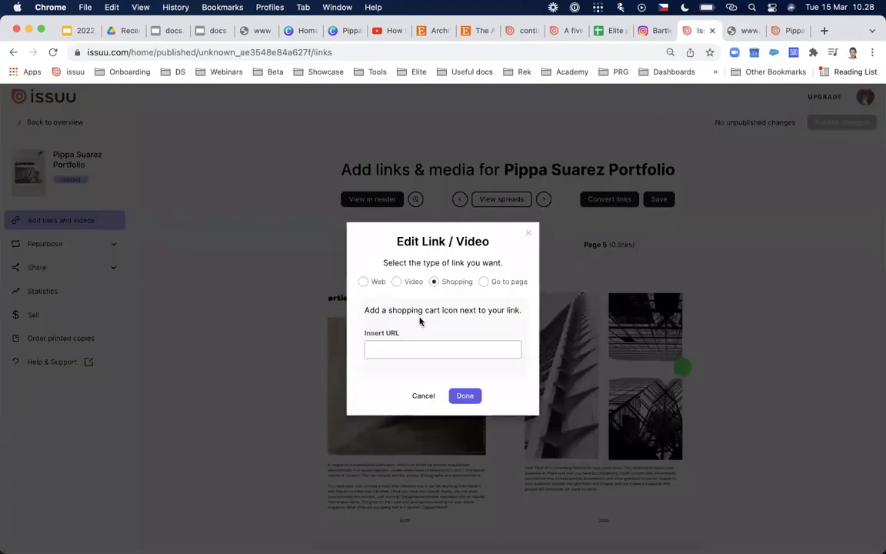
{"action": "key", "text": "super+v"}
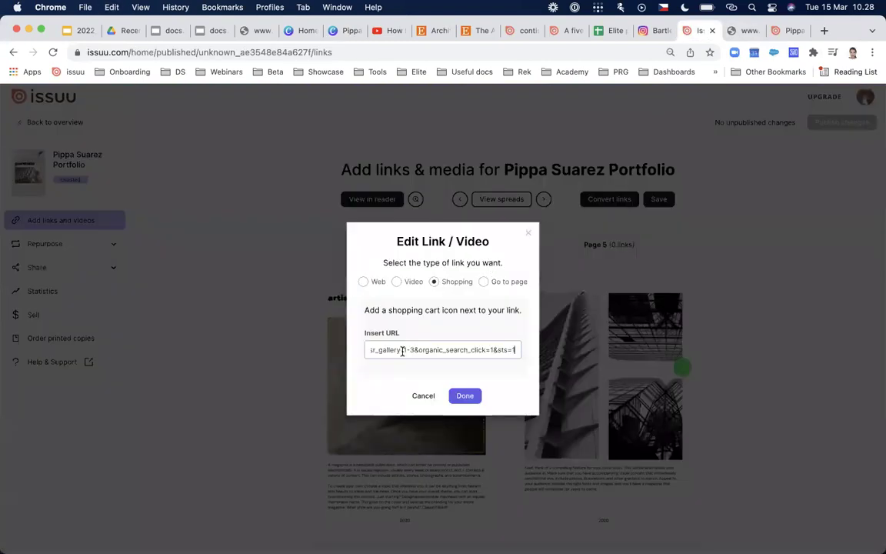
{"action": "left_click", "coordinate": [466, 398]}
{"action": "left_click", "coordinate": [660, 201]}
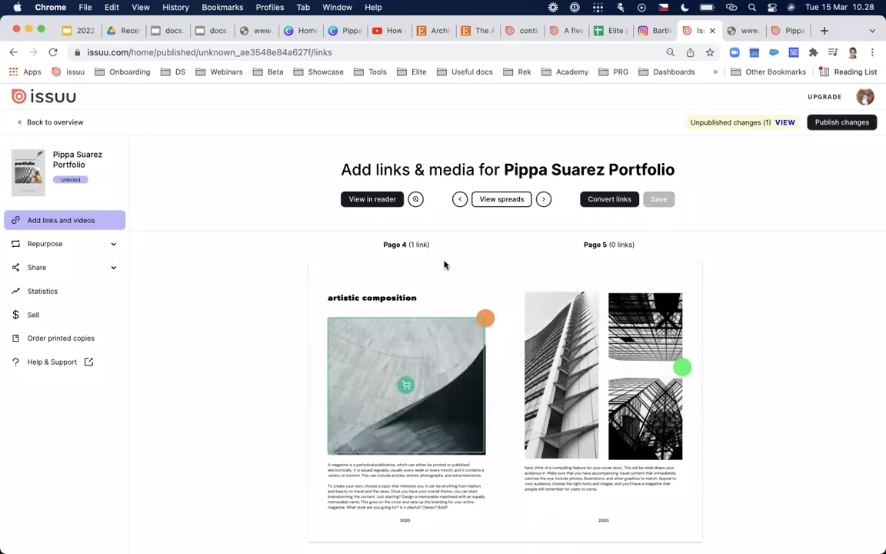
- Add a Go to page link over the 2020 text at the foot of page 4, pointing to page 10
{"action": "left_click_drag", "start_coordinate": [389, 513], "coordinate": [420, 525]}
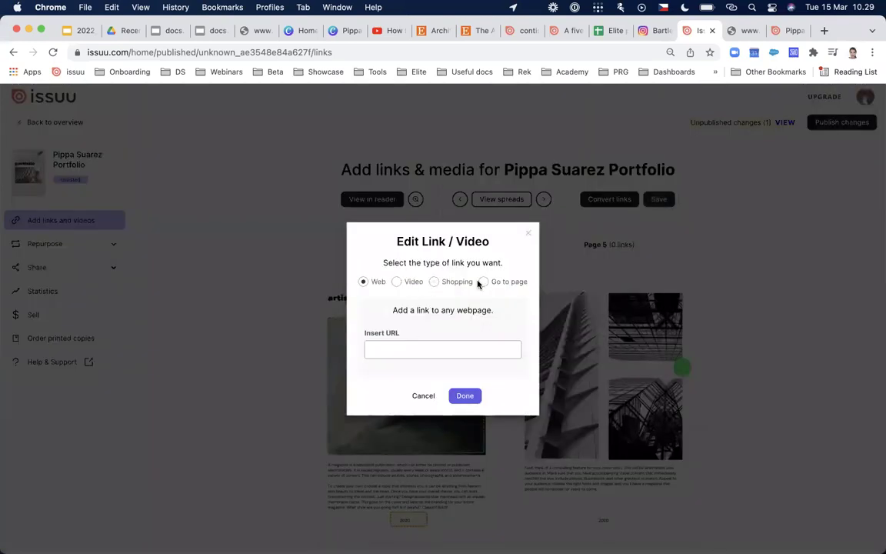
{"action": "left_click", "coordinate": [484, 282]}
{"action": "left_click", "coordinate": [483, 347]}
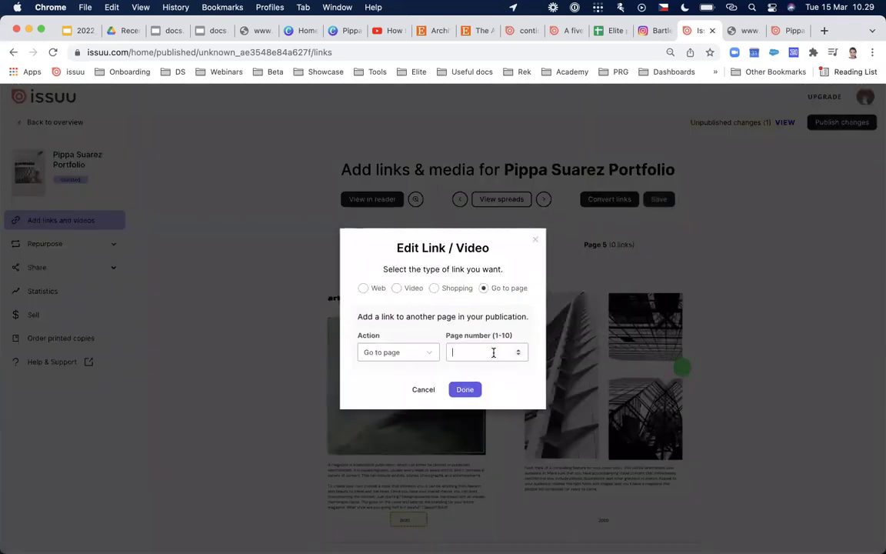
{"action": "type", "text": "14"}
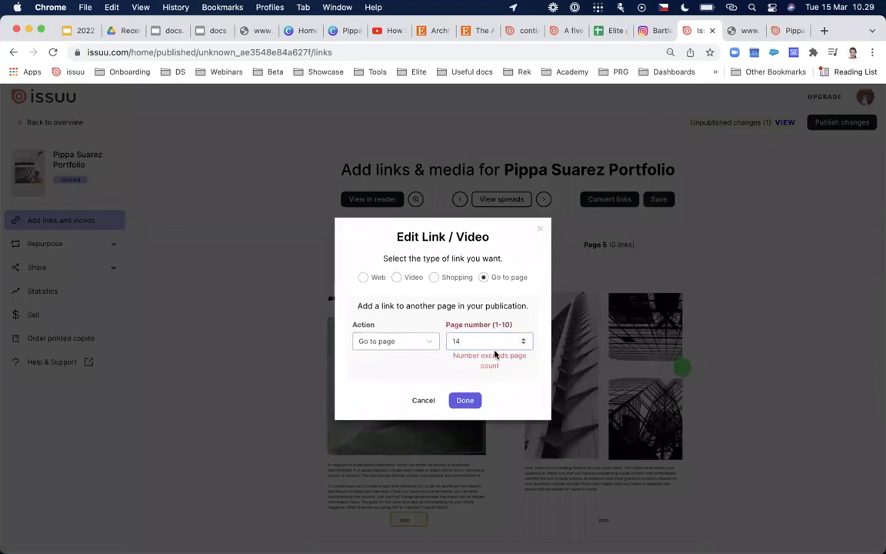
{"action": "left_click", "coordinate": [521, 345]}
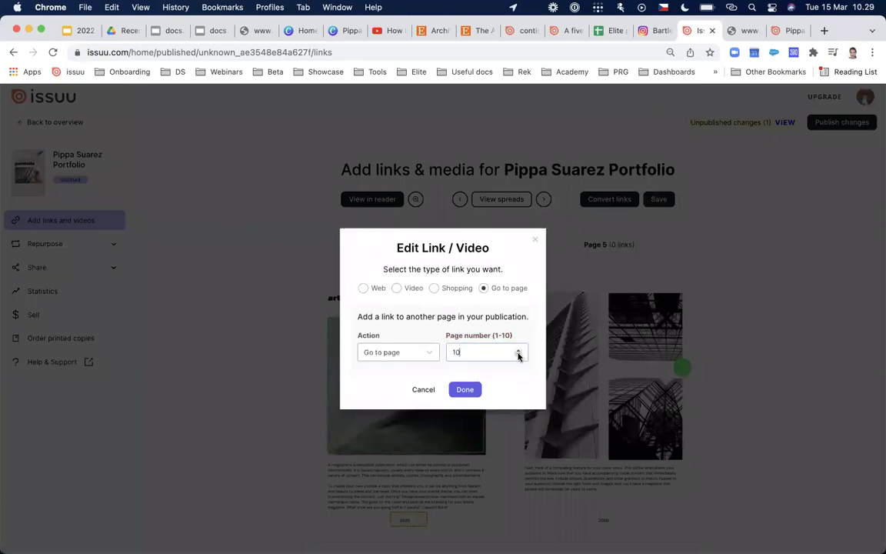
{"action": "left_click", "coordinate": [465, 389]}
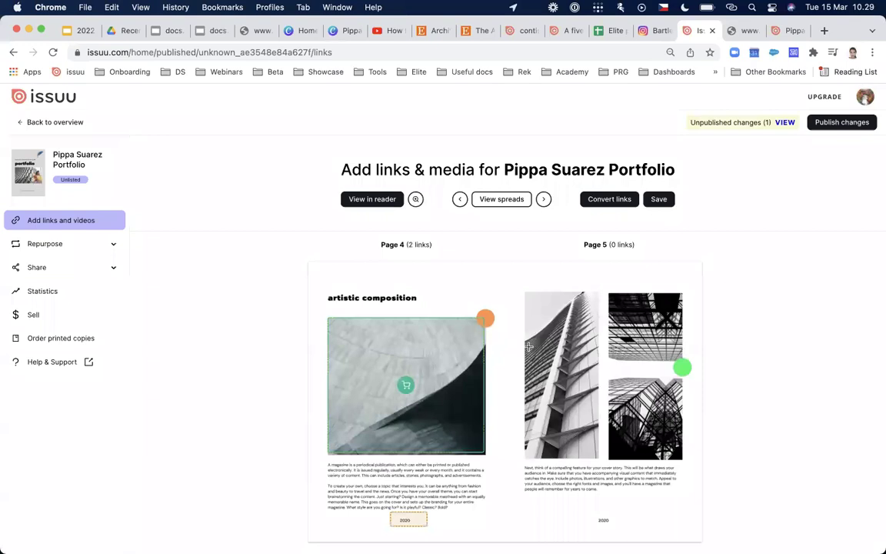
- Save the go-to-page link and publish the portfolio's pending changes
{"action": "left_click", "coordinate": [671, 199]}
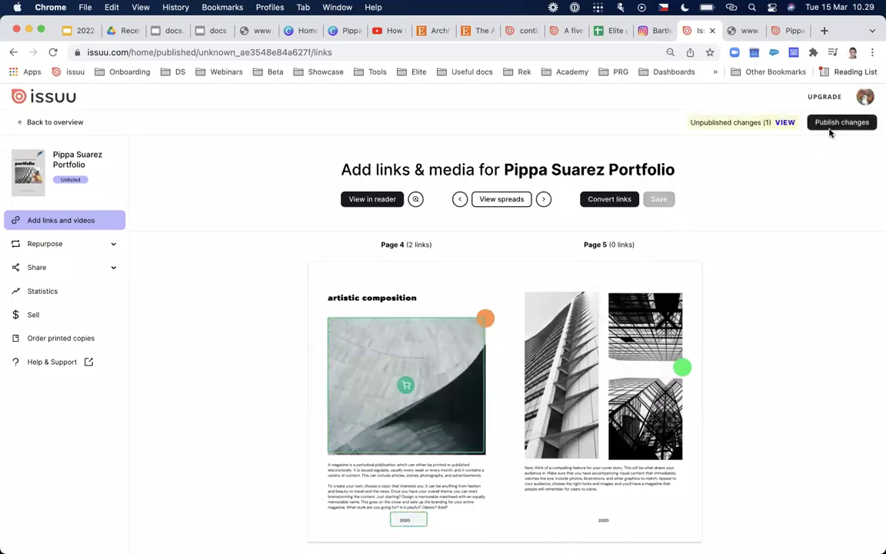
{"action": "left_click", "coordinate": [839, 123]}
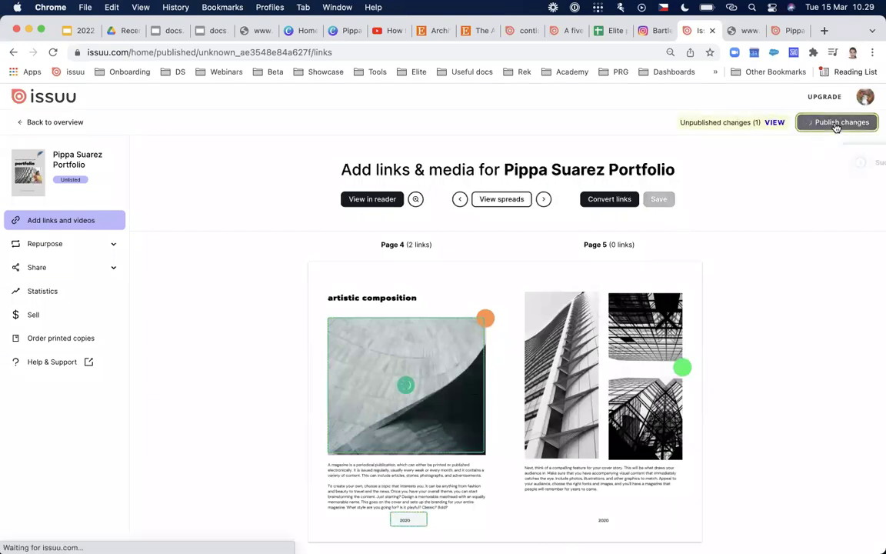
- Test the go-to-page link over page 4's 2020 text in the reader, then page back through the portfolio
{"action": "left_click", "coordinate": [363, 201]}
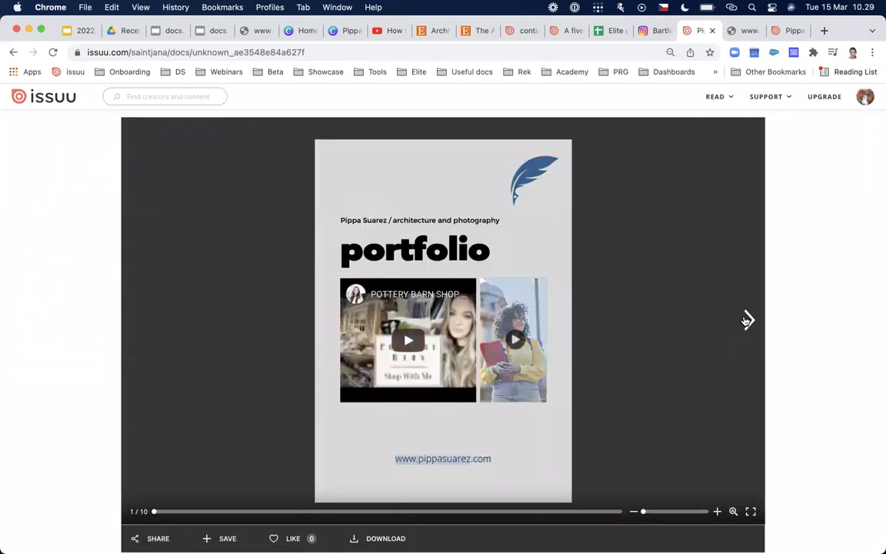
{"action": "left_click", "coordinate": [748, 319]}
{"action": "left_click", "coordinate": [748, 319]}
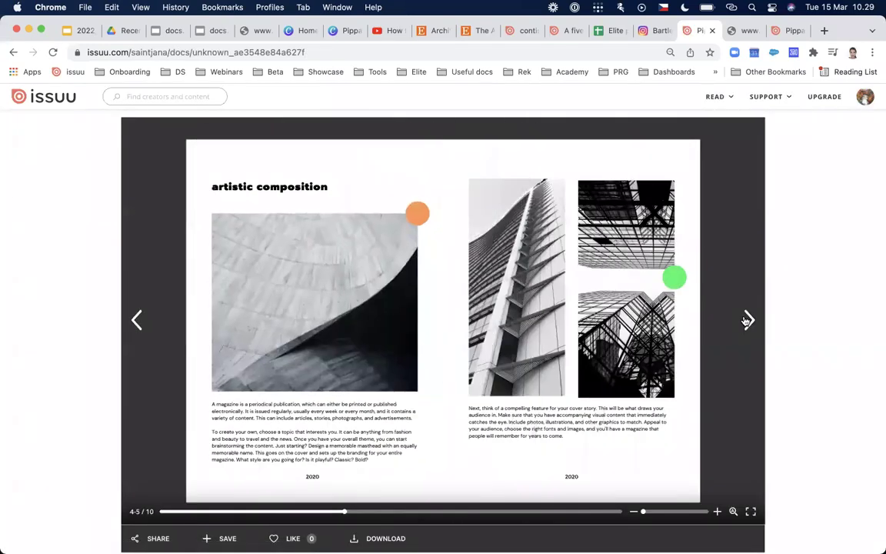
{"action": "mouse_move", "coordinate": [333, 315]}
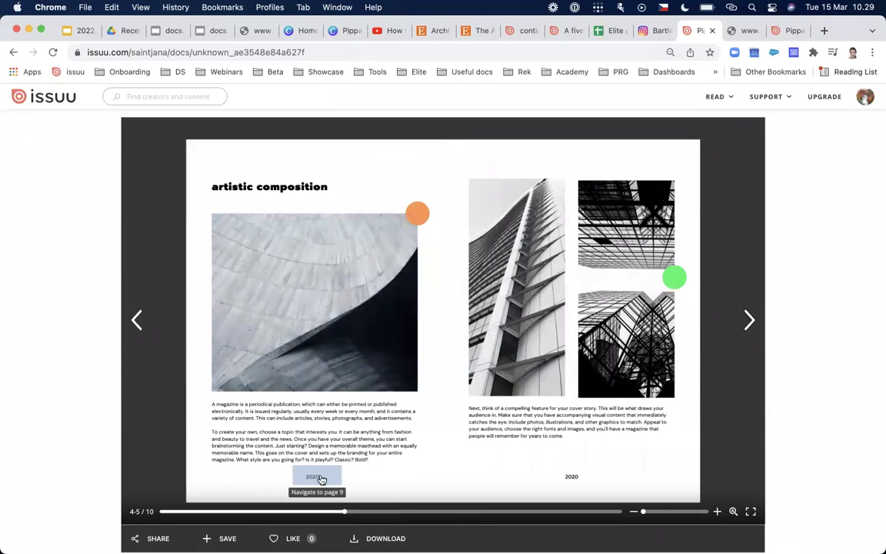
{"action": "left_click", "coordinate": [322, 479]}
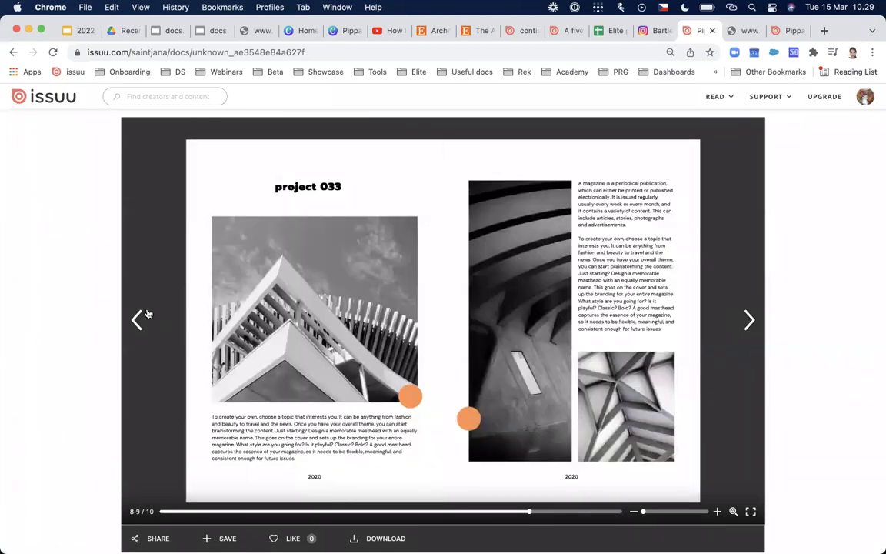
{"action": "left_click", "coordinate": [142, 316]}
{"action": "left_click", "coordinate": [142, 316]}
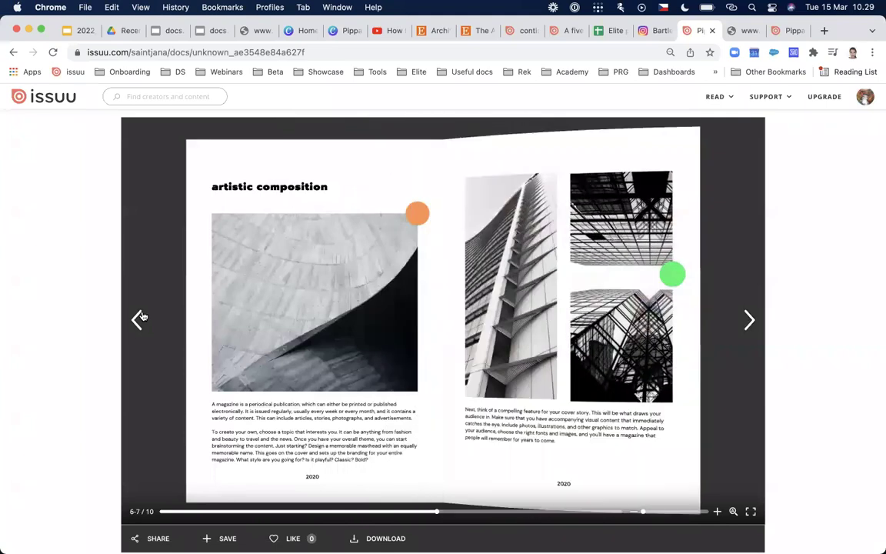
{"action": "left_click", "coordinate": [142, 316]}
{"action": "left_click", "coordinate": [141, 316]}
- Open the animated GIF creator for the unlisted portfolio created Mar 8th, 2022
{"action": "left_click", "coordinate": [60, 100]}
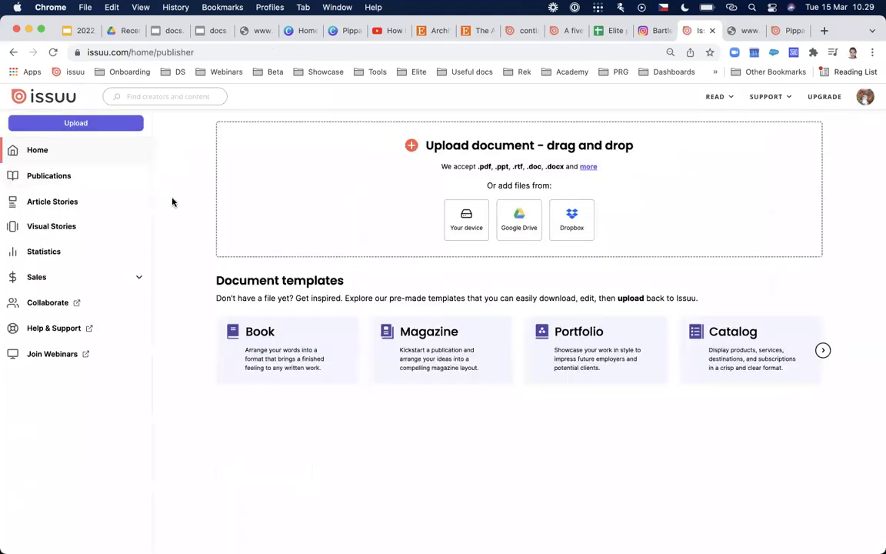
{"action": "left_click", "coordinate": [93, 177]}
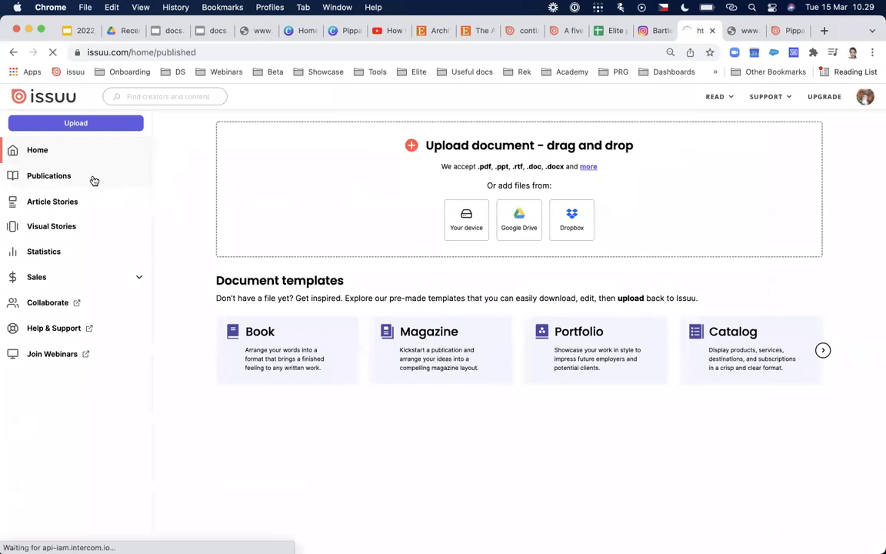
{"action": "scroll", "coordinate": [196, 357], "scroll_direction": "down", "scroll_amount": 2}
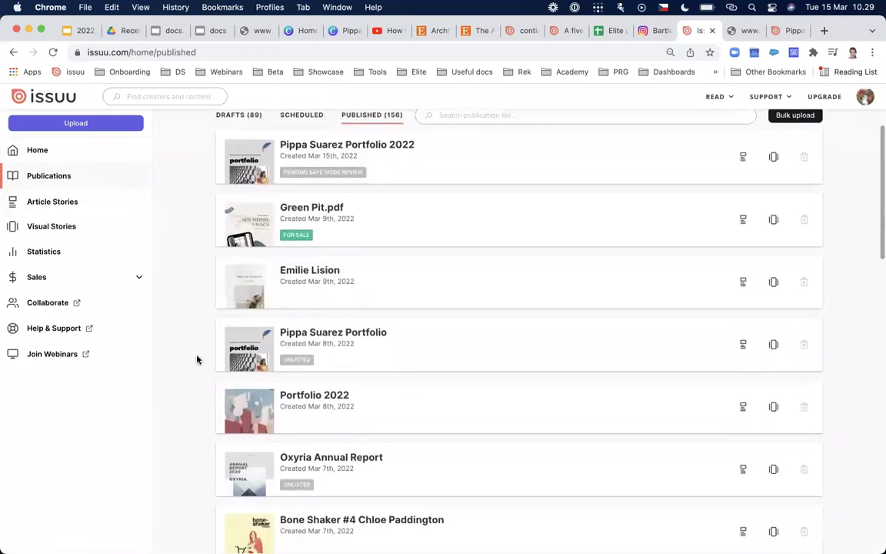
{"action": "left_click", "coordinate": [364, 341]}
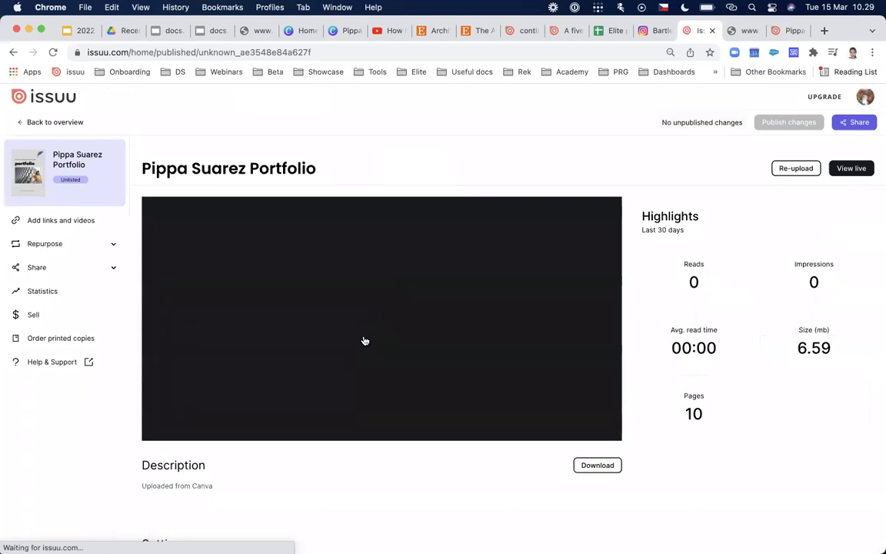
{"action": "left_click", "coordinate": [105, 244]}
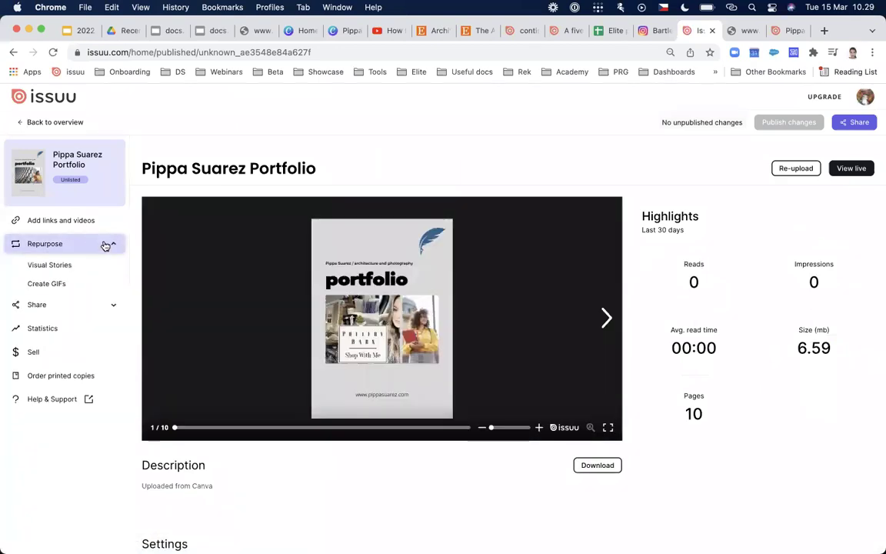
{"action": "left_click", "coordinate": [62, 286]}
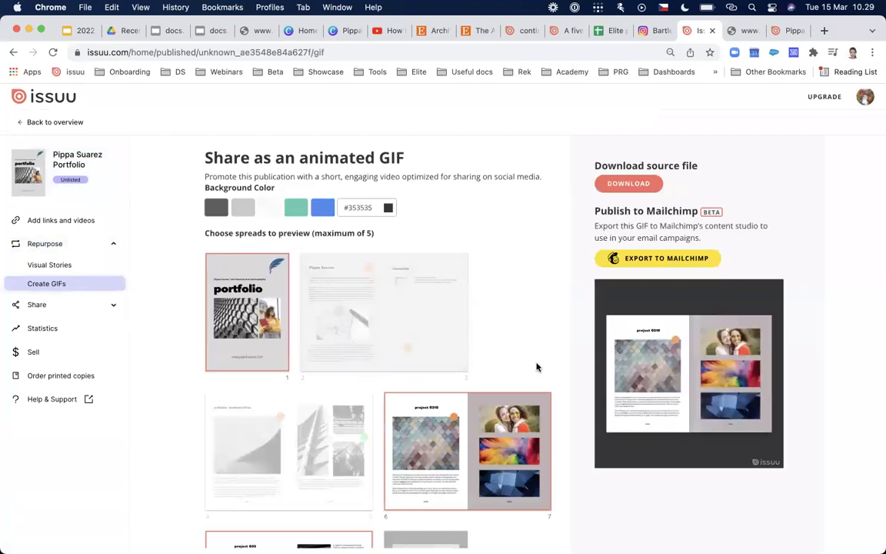
- Give the animated GIF a red background and add the spread of pages 4 and 5 to it
{"action": "scroll", "coordinate": [537, 367], "scroll_direction": "down", "scroll_amount": 2}
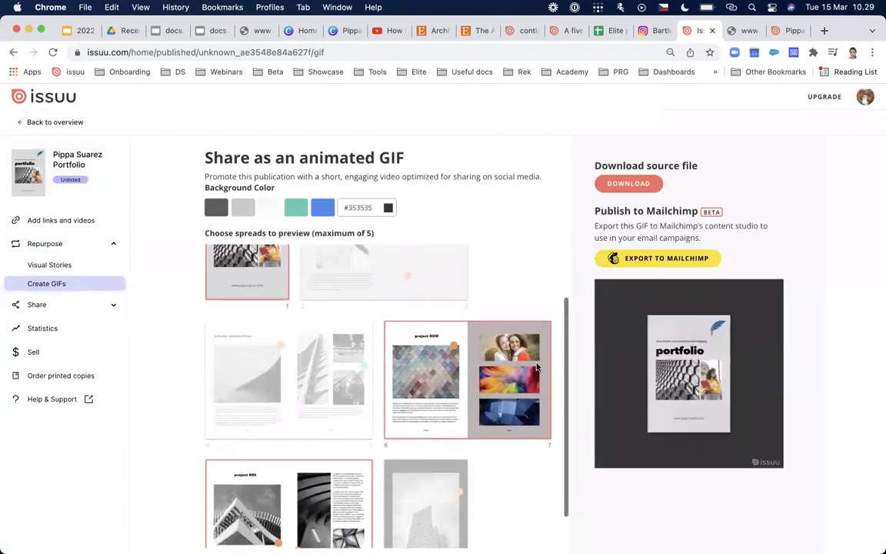
{"action": "left_click", "coordinate": [389, 208]}
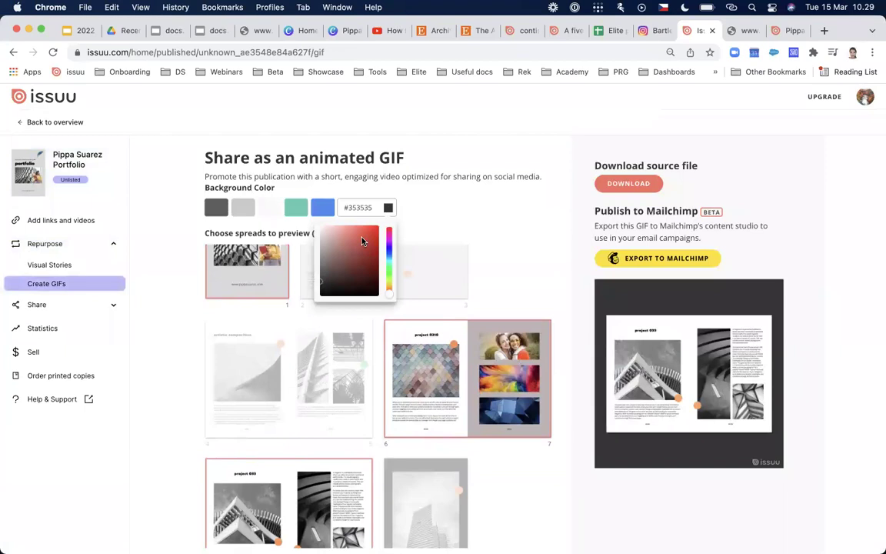
{"action": "left_click", "coordinate": [504, 235]}
{"action": "scroll", "coordinate": [493, 413], "scroll_direction": "down", "scroll_amount": 1}
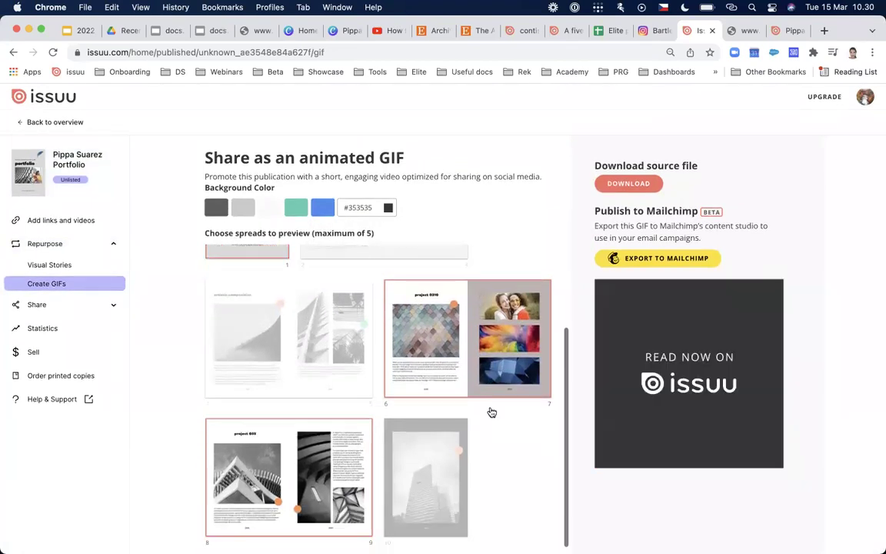
{"action": "scroll", "coordinate": [492, 413], "scroll_direction": "up", "scroll_amount": 3}
{"action": "left_click", "coordinate": [258, 474]}
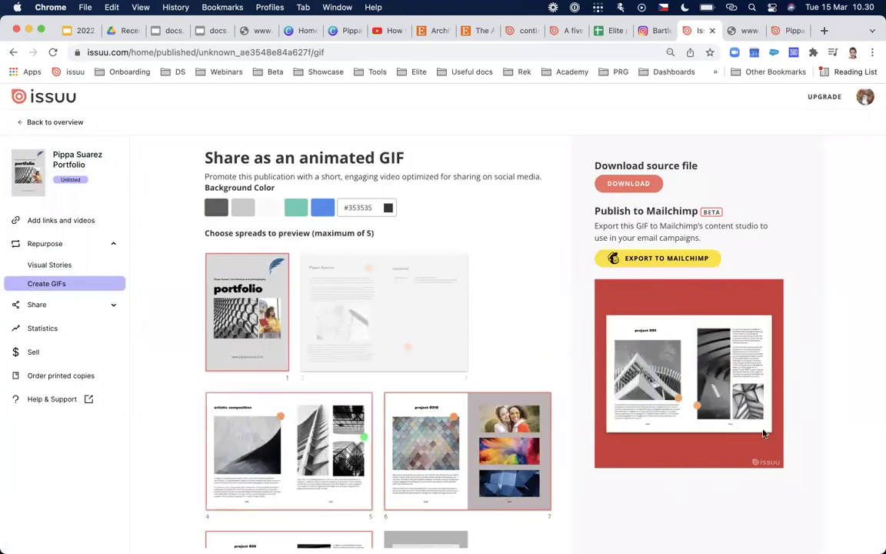
- View the animated GIF's download options and close them without downloading
{"action": "left_click", "coordinate": [634, 189]}
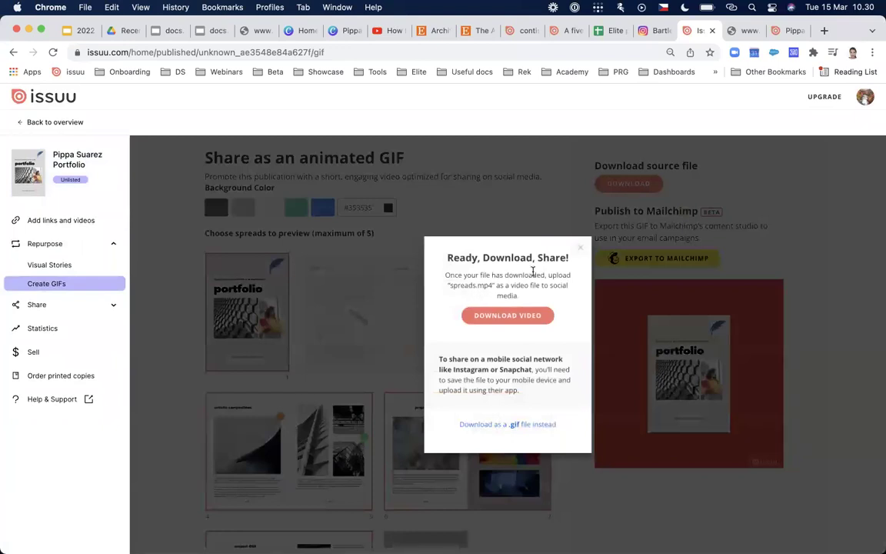
{"action": "left_click", "coordinate": [583, 252]}
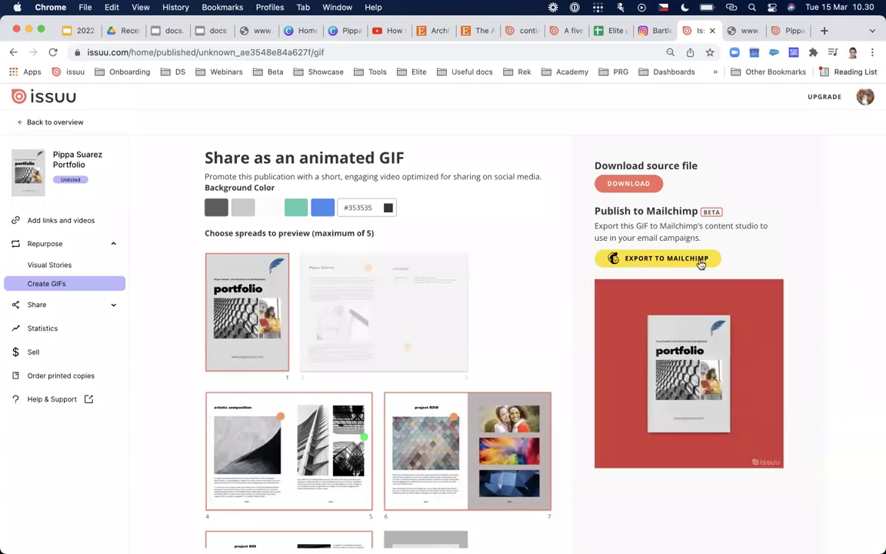
- Start a new visual story from the portfolio using the Engage style
{"action": "left_click", "coordinate": [64, 269]}
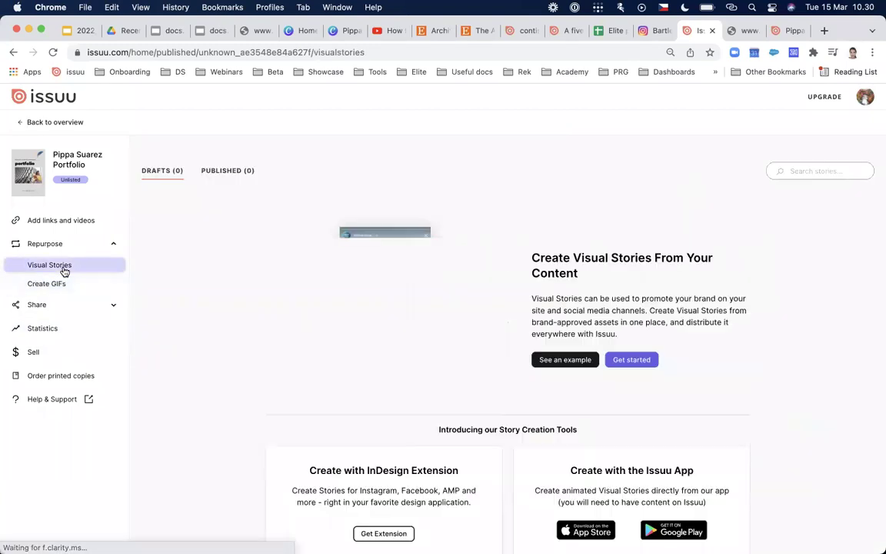
{"action": "left_click", "coordinate": [624, 360]}
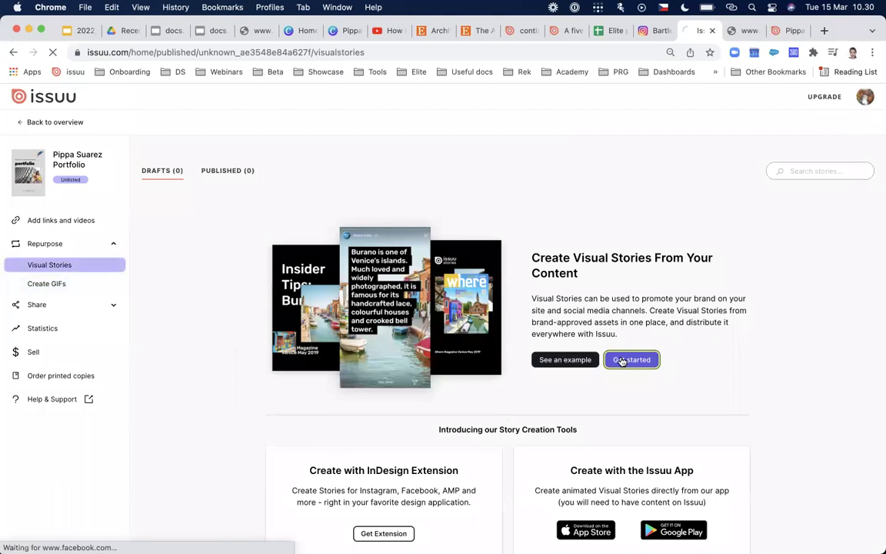
{"action": "mouse_move", "coordinate": [562, 362]}
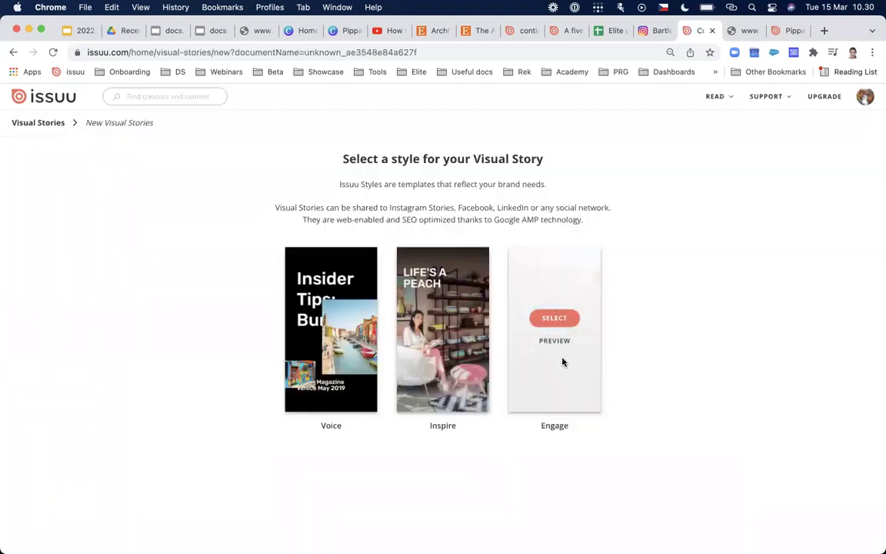
{"action": "left_click", "coordinate": [556, 319]}
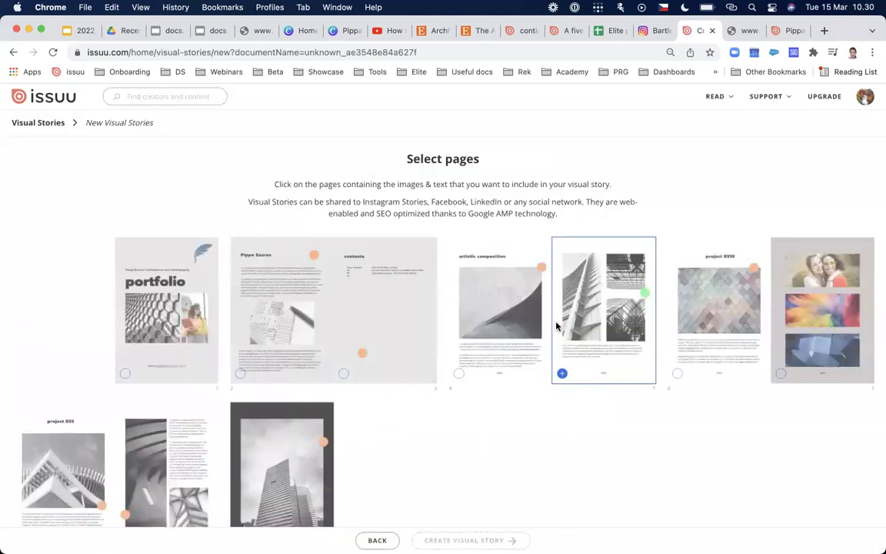
- Select pages 2, 4, 7 and 9 of the portfolio and create the visual story from them
{"action": "left_click", "coordinate": [266, 346]}
{"action": "scroll", "coordinate": [402, 431], "scroll_direction": "down", "scroll_amount": 1}
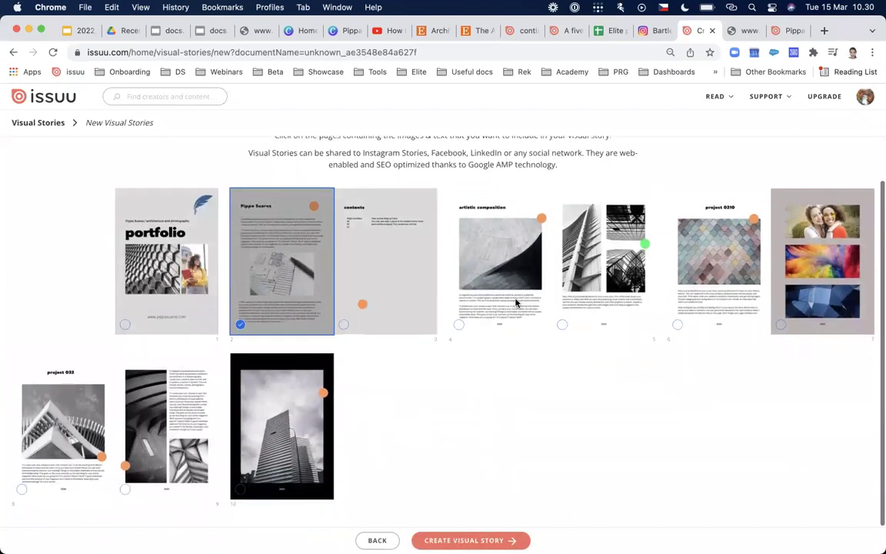
{"action": "left_click", "coordinate": [520, 296]}
{"action": "left_click", "coordinate": [776, 299]}
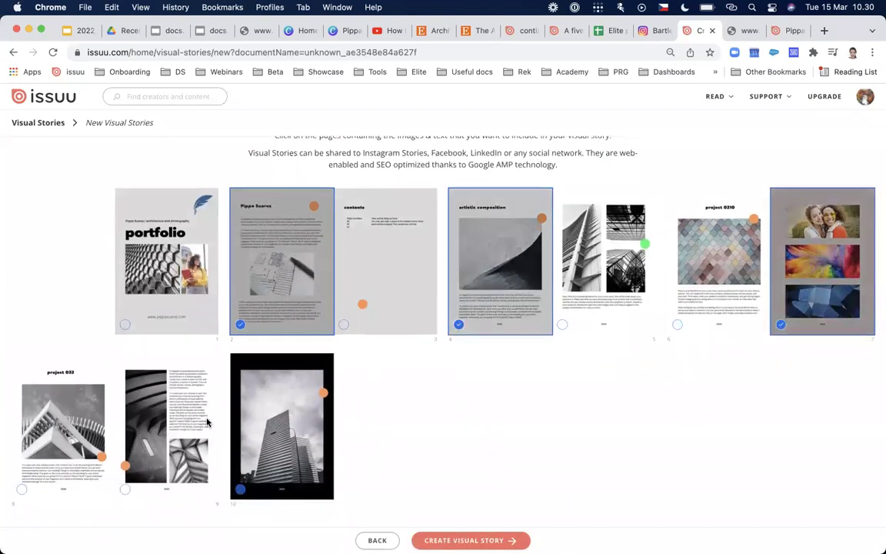
{"action": "left_click", "coordinate": [166, 431]}
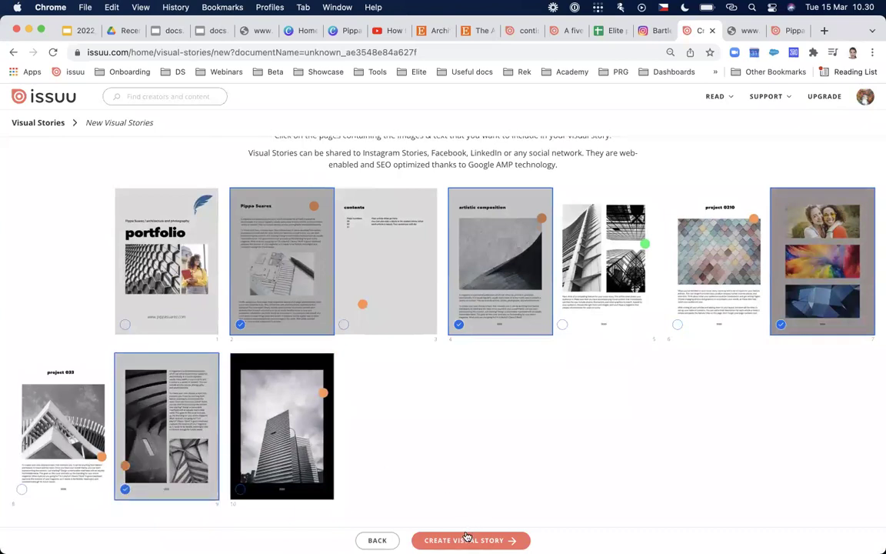
{"action": "left_click", "coordinate": [468, 539]}
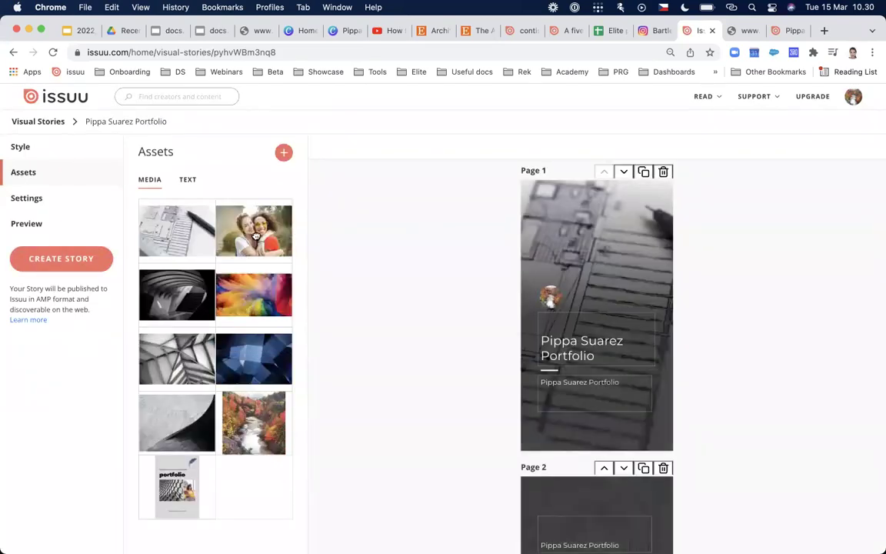
- Set the two women's photo as story page 1's background, the colourful powder image on page 2 and the blue geometric image on the following page
{"action": "left_click_drag", "start_coordinate": [227, 214], "coordinate": [584, 246]}
{"action": "scroll", "coordinate": [355, 333], "scroll_direction": "down", "scroll_amount": 5}
{"action": "left_click_drag", "start_coordinate": [271, 296], "coordinate": [596, 346]}
{"action": "scroll", "coordinate": [384, 390], "scroll_direction": "down", "scroll_amount": 2}
{"action": "left_click_drag", "start_coordinate": [267, 350], "coordinate": [604, 419]}
- Replace the subtitle on story page 1 with "Read my 2022 portfolio" and preview the story
{"action": "scroll", "coordinate": [585, 346], "scroll_direction": "up", "scroll_amount": 5}
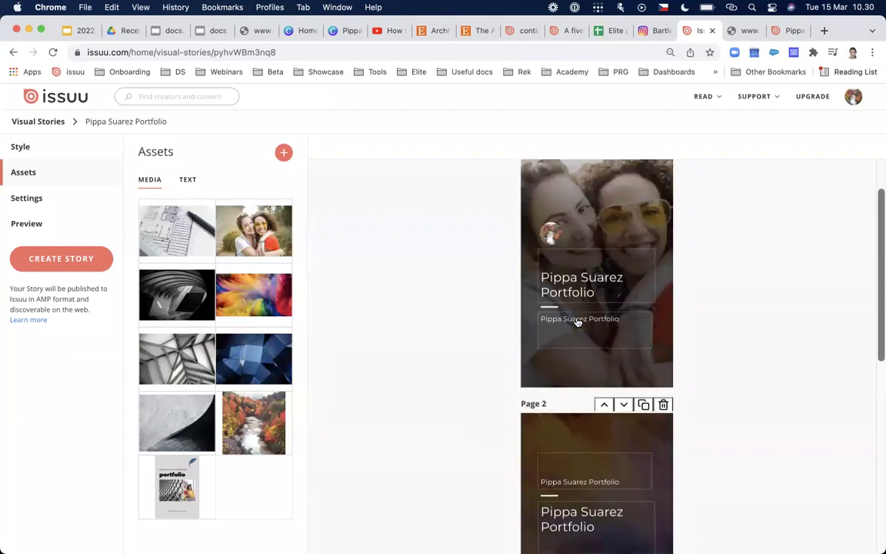
{"action": "scroll", "coordinate": [578, 322], "scroll_direction": "up", "scroll_amount": 2}
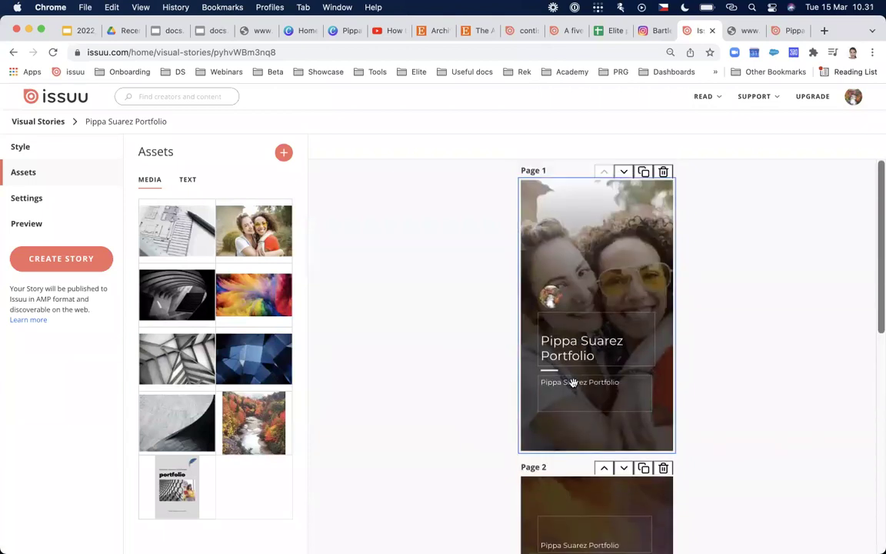
{"action": "left_click", "coordinate": [574, 383]}
{"action": "double_click", "coordinate": [573, 382]}
{"action": "type", "text": "Read my 2022 portfolio"}
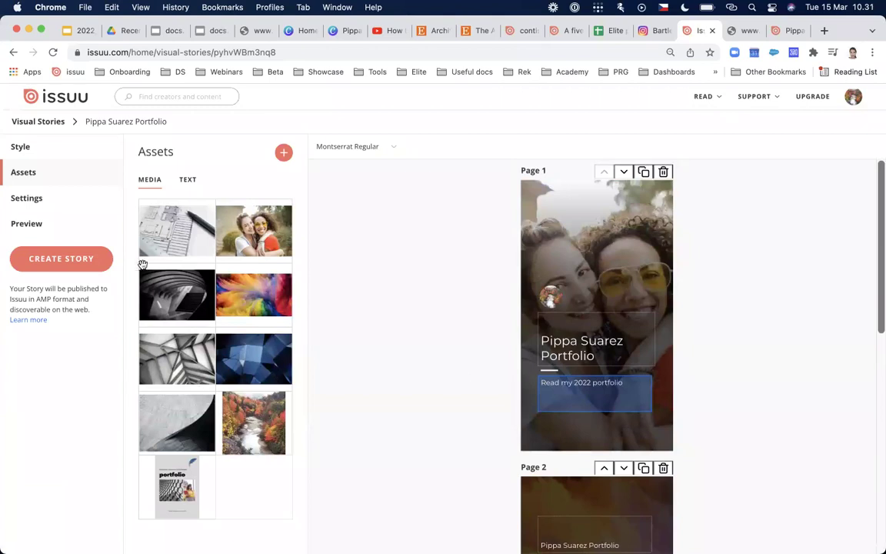
{"action": "left_click", "coordinate": [28, 222]}
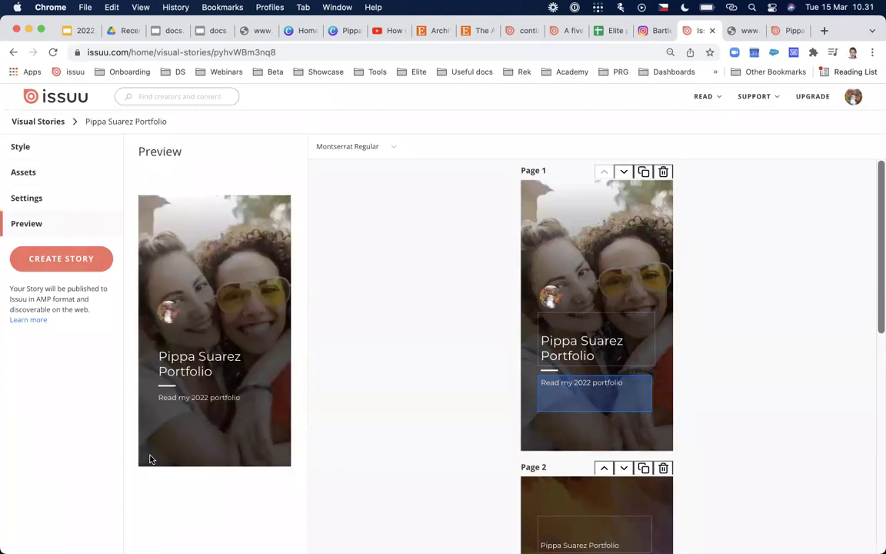
- Upload the autumn, forrest and issuu logo 2 images to the visual story's media assets
{"action": "left_click", "coordinate": [25, 173]}
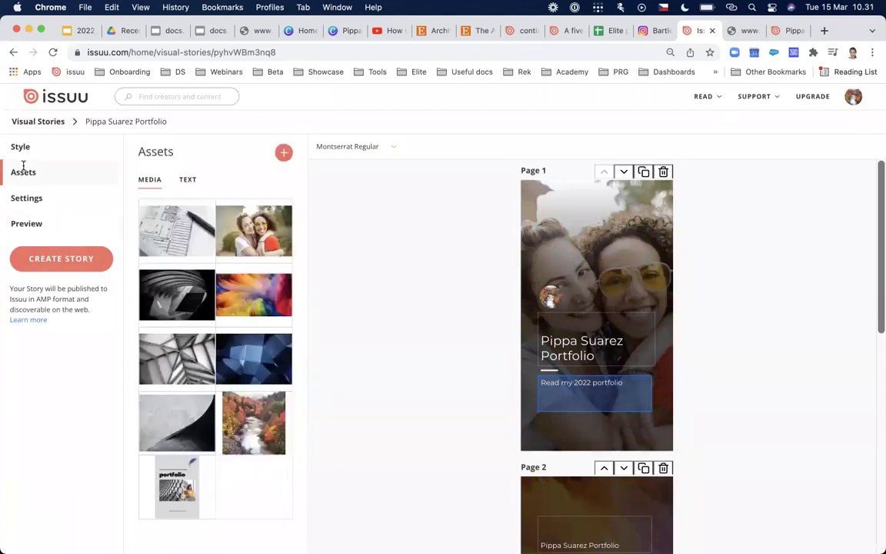
{"action": "left_click", "coordinate": [284, 152]}
{"action": "left_click", "coordinate": [508, 320]}
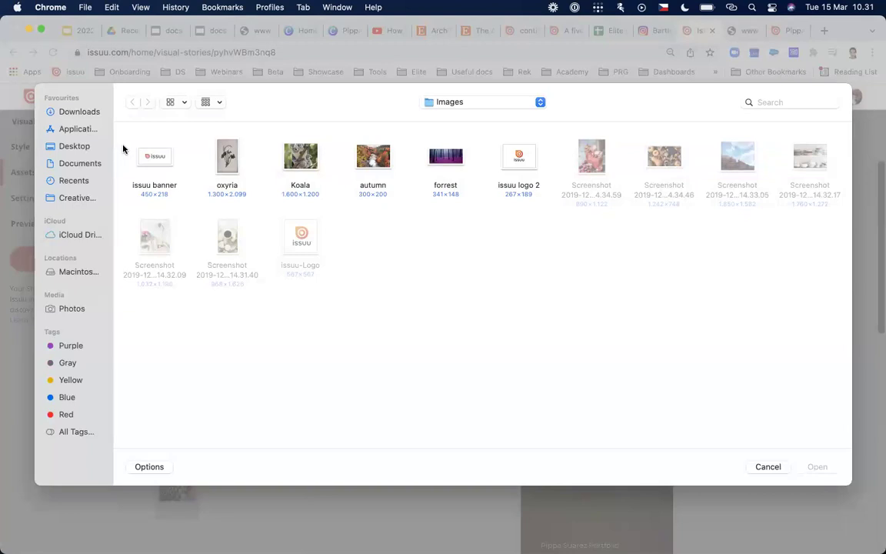
{"action": "left_click_drag", "start_coordinate": [549, 143], "coordinate": [368, 163]}
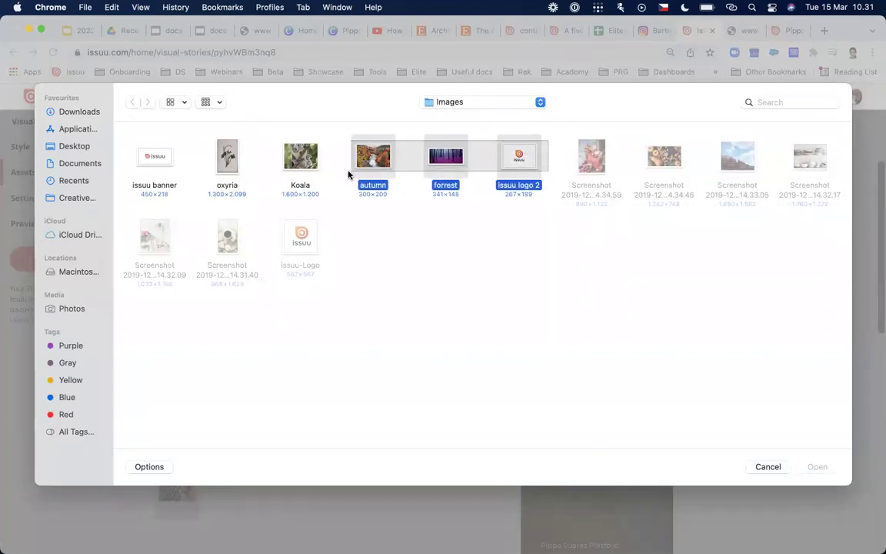
{"action": "left_click", "coordinate": [814, 475]}
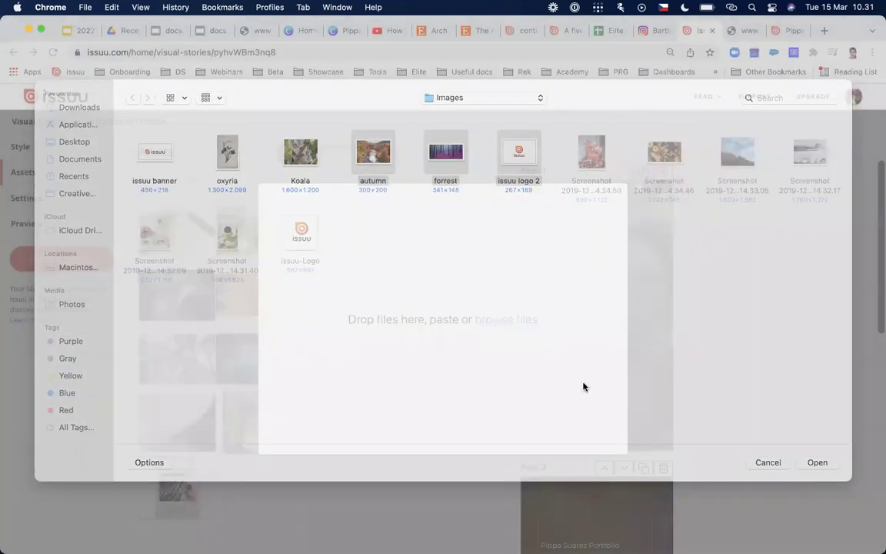
{"action": "left_click", "coordinate": [303, 438]}
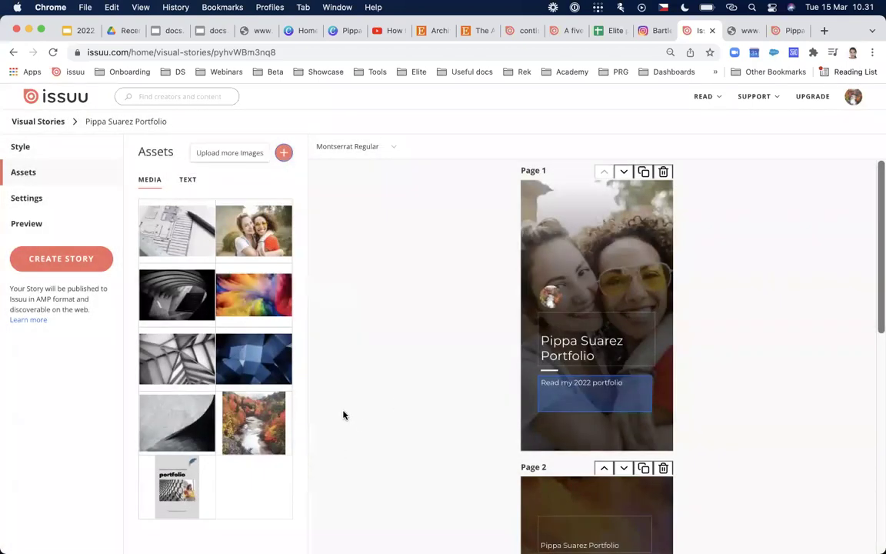
- Replace the round profile image on all three story pages with the issuu logo and preview the story
{"action": "left_click_drag", "start_coordinate": [184, 303], "coordinate": [554, 297]}
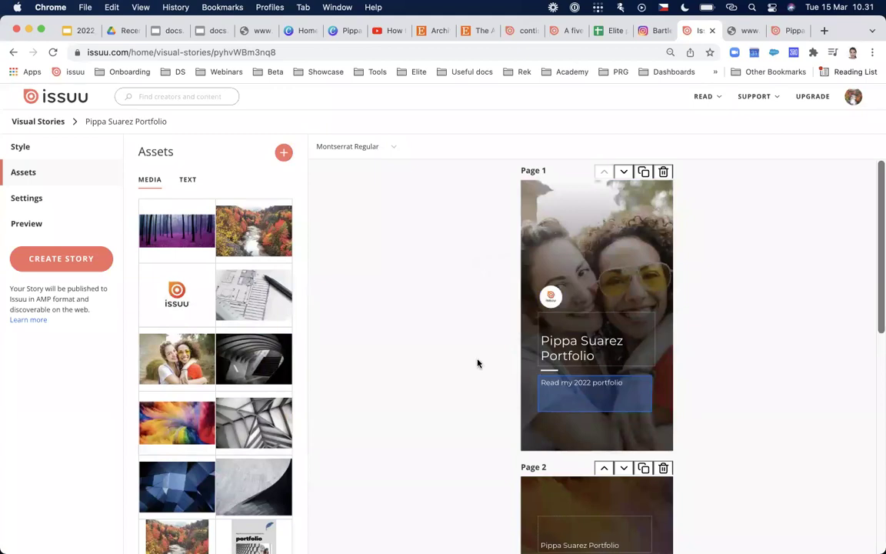
{"action": "scroll", "coordinate": [478, 363], "scroll_direction": "down", "scroll_amount": 4}
{"action": "scroll", "coordinate": [477, 363], "scroll_direction": "down", "scroll_amount": 1}
{"action": "left_click_drag", "start_coordinate": [177, 296], "coordinate": [552, 388]}
{"action": "scroll", "coordinate": [493, 399], "scroll_direction": "down", "scroll_amount": 3}
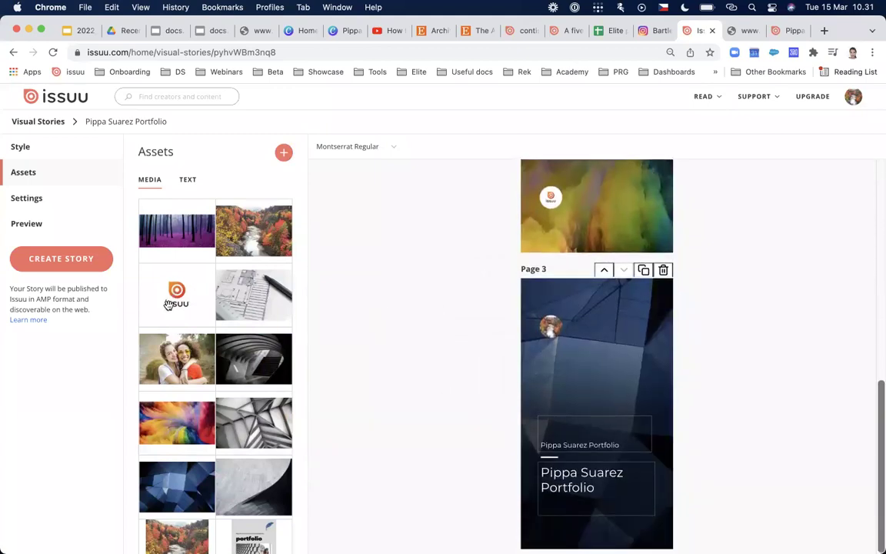
{"action": "left_click_drag", "start_coordinate": [193, 285], "coordinate": [551, 327]}
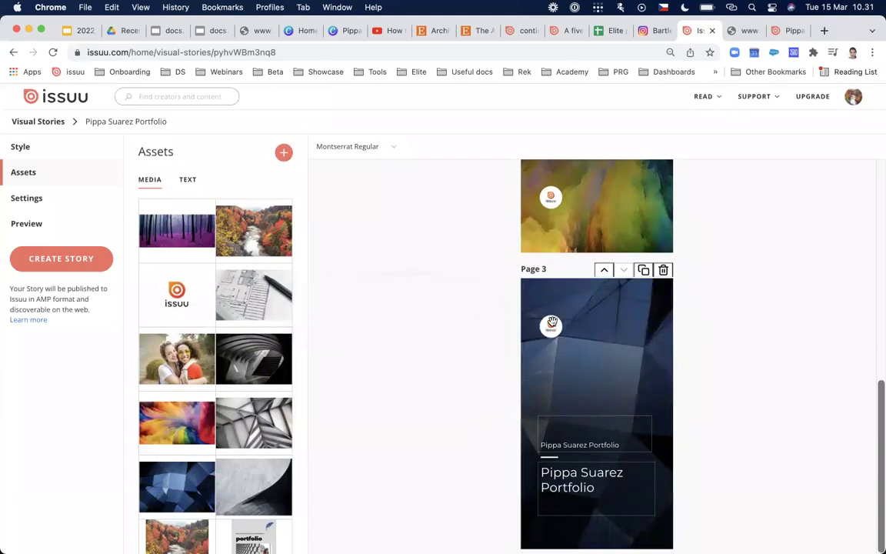
{"action": "left_click", "coordinate": [23, 228]}
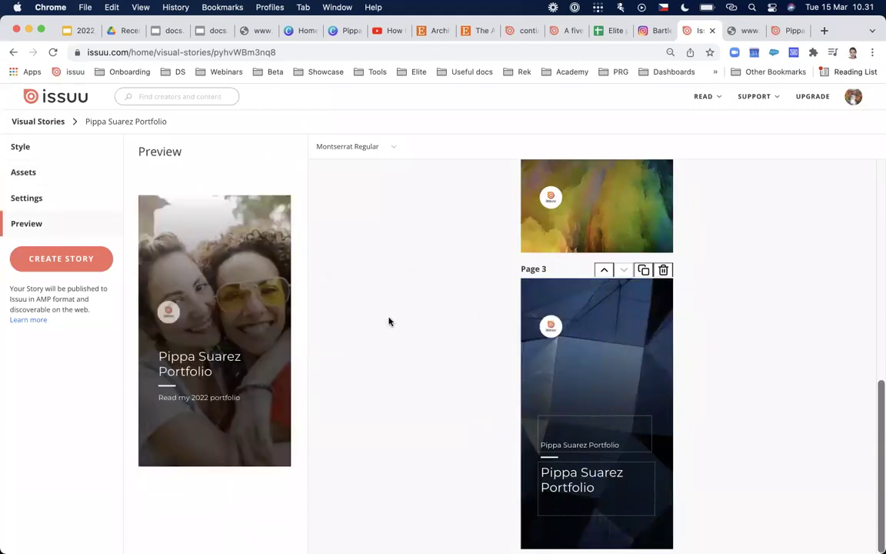
- Move the round logo on story page 1 higher above the title and create the visual story
{"action": "scroll", "coordinate": [406, 319], "scroll_direction": "up", "scroll_amount": 6}
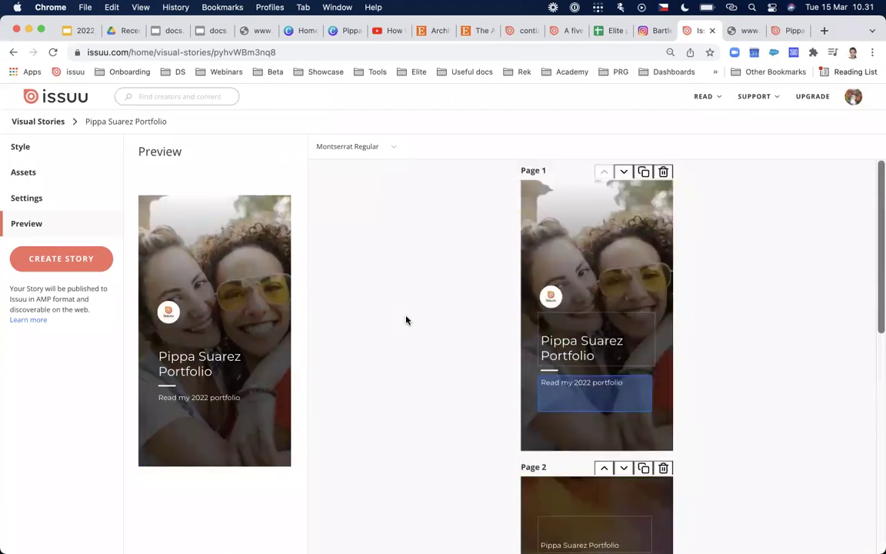
{"action": "left_click_drag", "start_coordinate": [551, 265], "coordinate": [541, 240]}
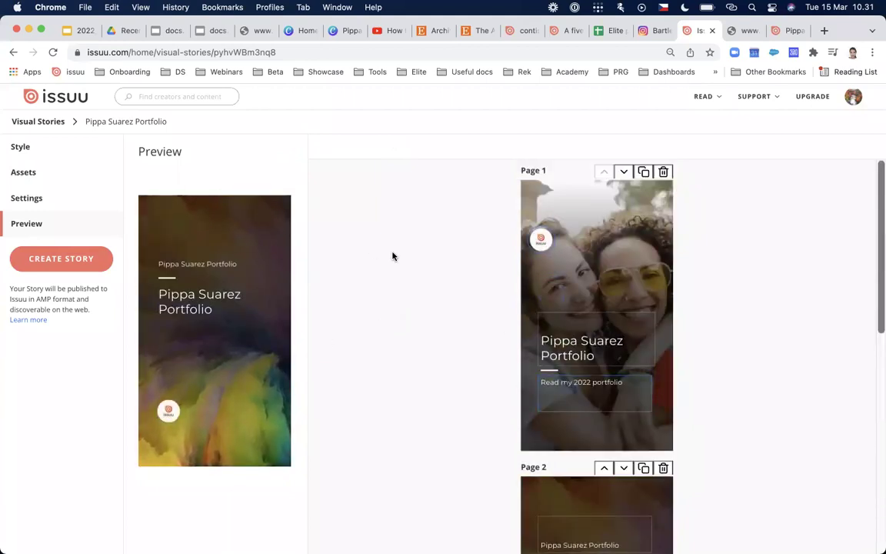
{"action": "left_click", "coordinate": [82, 264]}
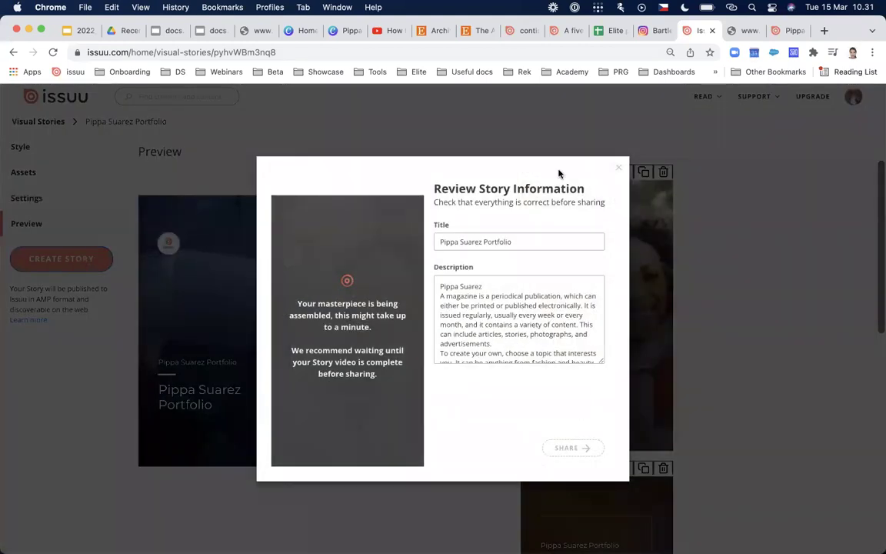
- Open the unlisted portfolio created Mar 8th, 2022 from the publications list and start a new Article Story from it
{"action": "left_click", "coordinate": [792, 30]}
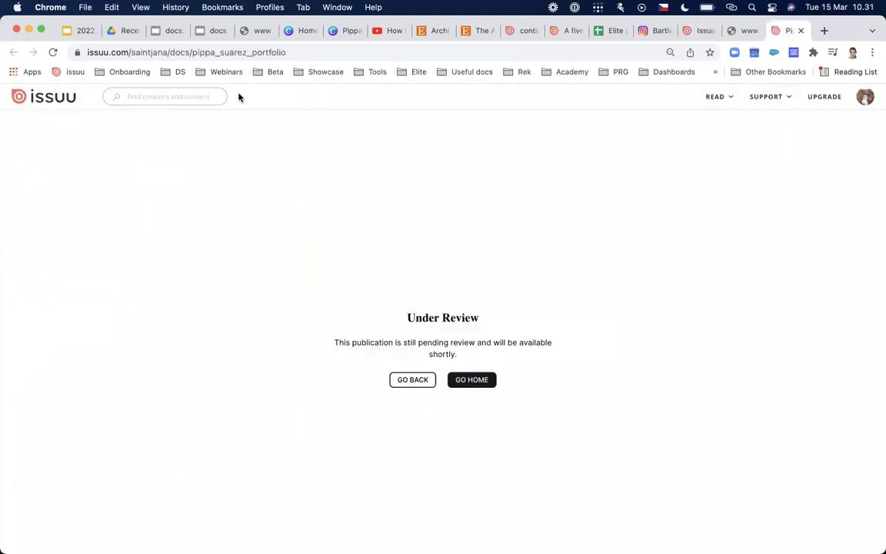
{"action": "left_click", "coordinate": [29, 103]}
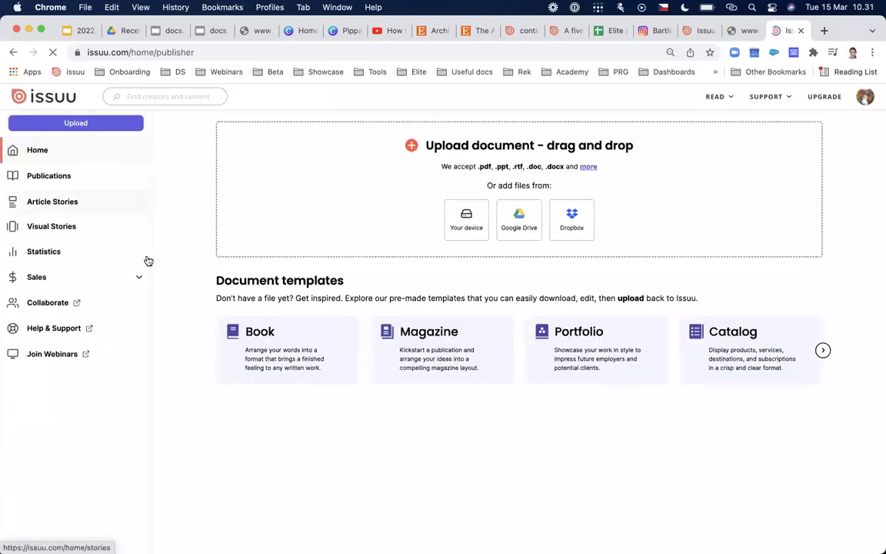
{"action": "left_click", "coordinate": [81, 185]}
{"action": "scroll", "coordinate": [297, 313], "scroll_direction": "down", "scroll_amount": 1}
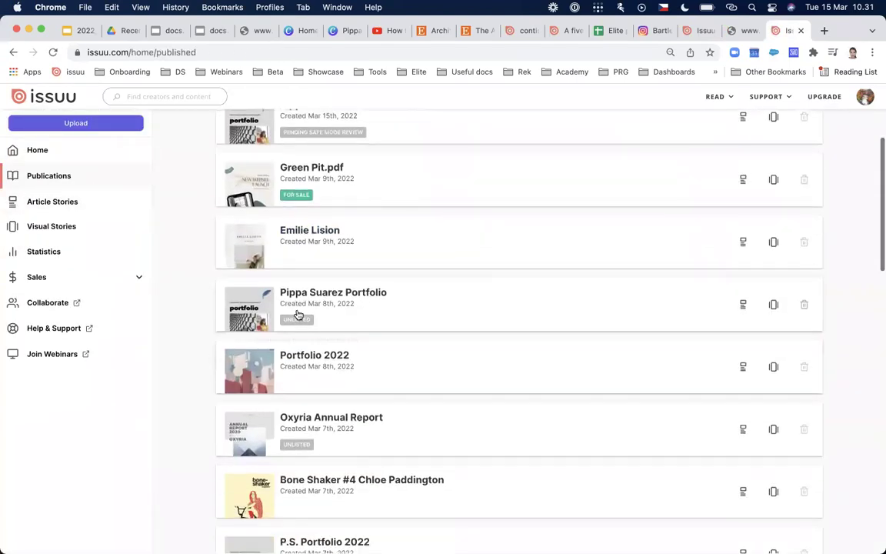
{"action": "left_click", "coordinate": [336, 309]}
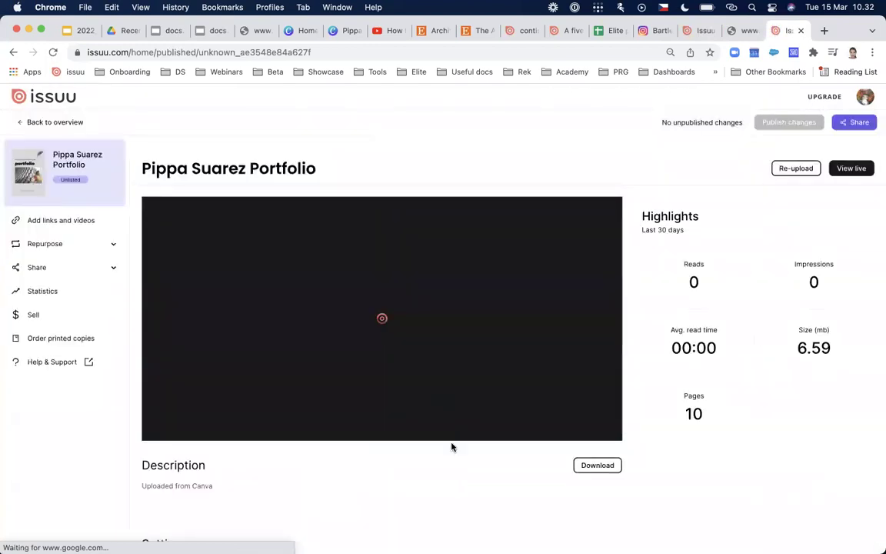
{"action": "scroll", "coordinate": [469, 472], "scroll_direction": "down", "scroll_amount": 3}
{"action": "scroll", "coordinate": [469, 472], "scroll_direction": "down", "scroll_amount": 10}
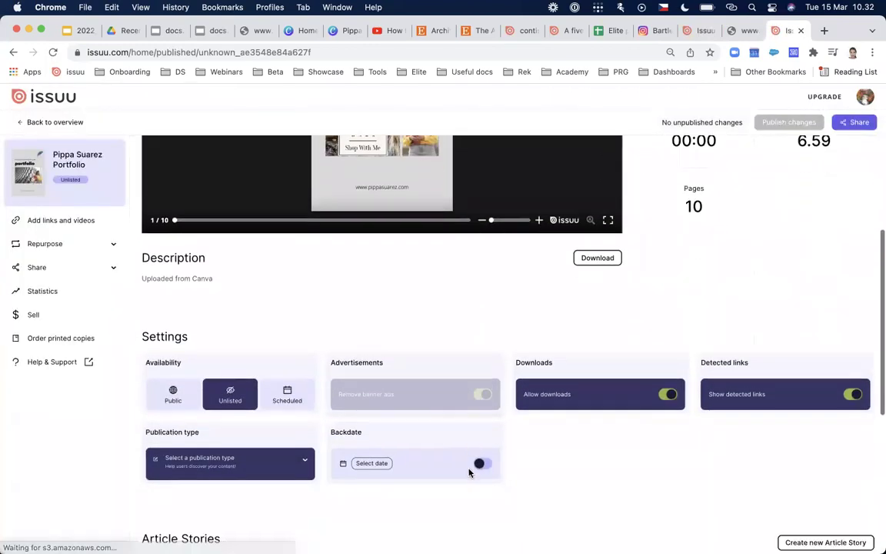
{"action": "scroll", "coordinate": [469, 472], "scroll_direction": "down", "scroll_amount": 1}
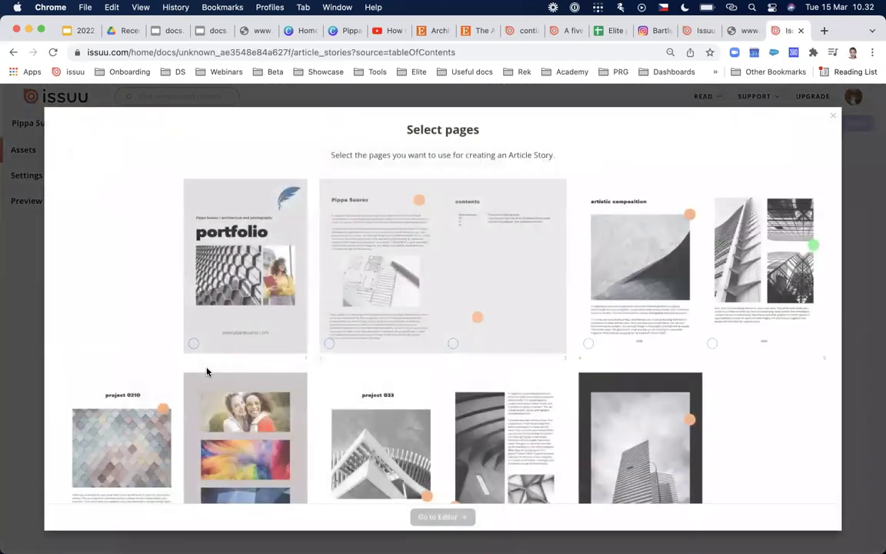
- Select pages 2 through 7 of the portfolio for the article story and continue to the editor
{"action": "left_click", "coordinate": [355, 233]}
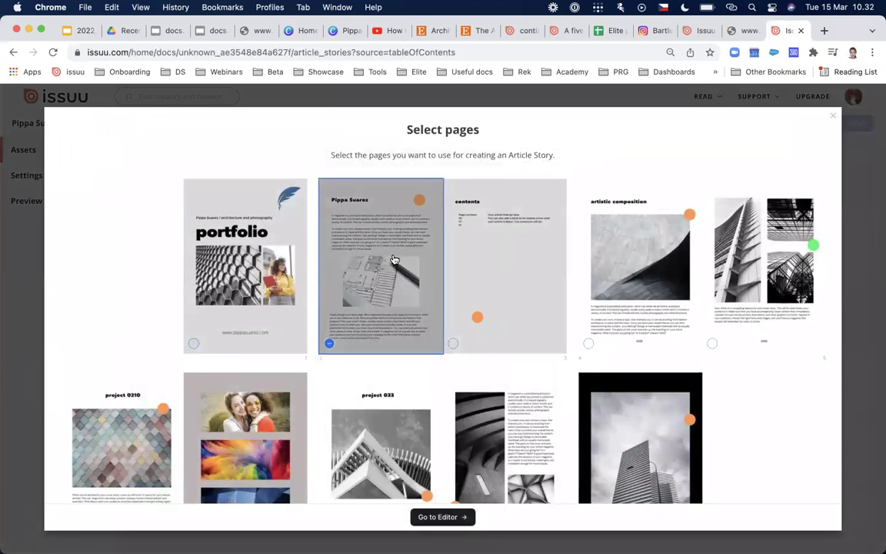
{"action": "left_click", "coordinate": [508, 298]}
{"action": "left_click", "coordinate": [595, 323]}
{"action": "left_click", "coordinate": [728, 323]}
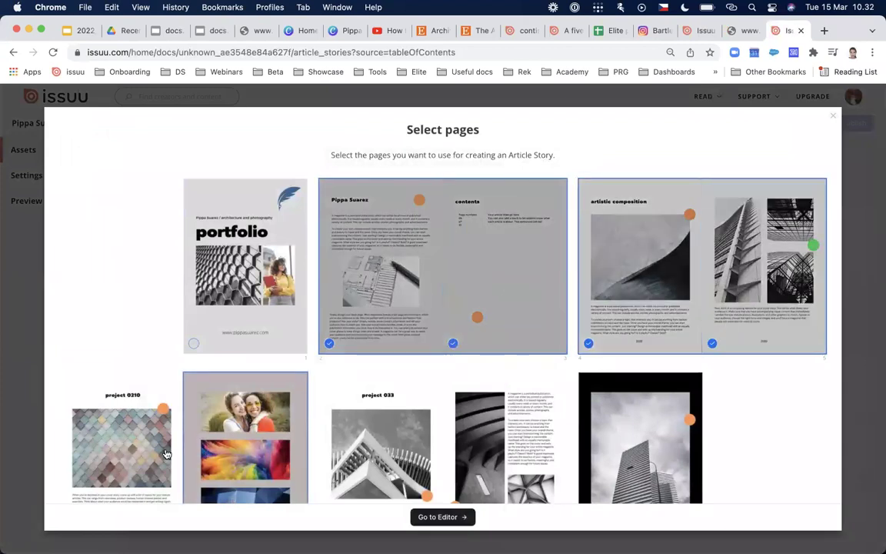
{"action": "left_click", "coordinate": [417, 519]}
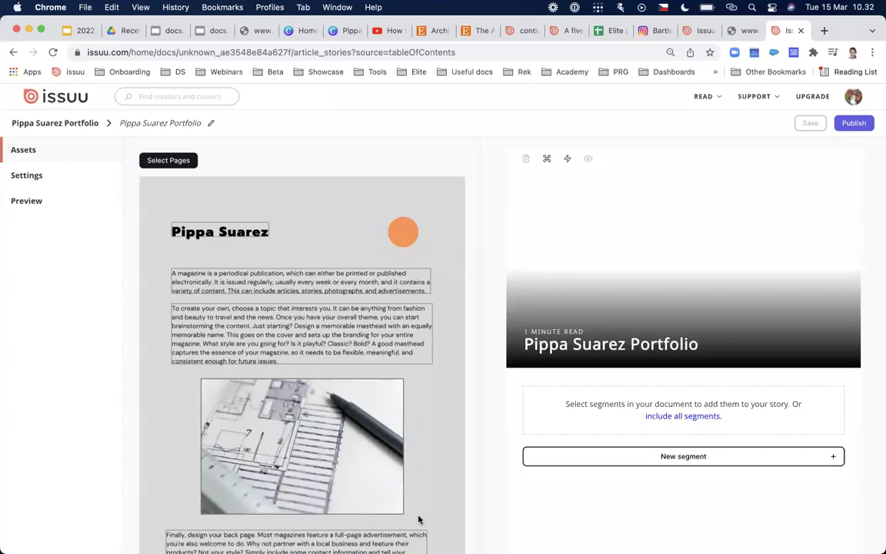
- Include all document segments in the article story and set the pastel tile image as its cover photo
{"action": "left_click", "coordinate": [684, 417]}
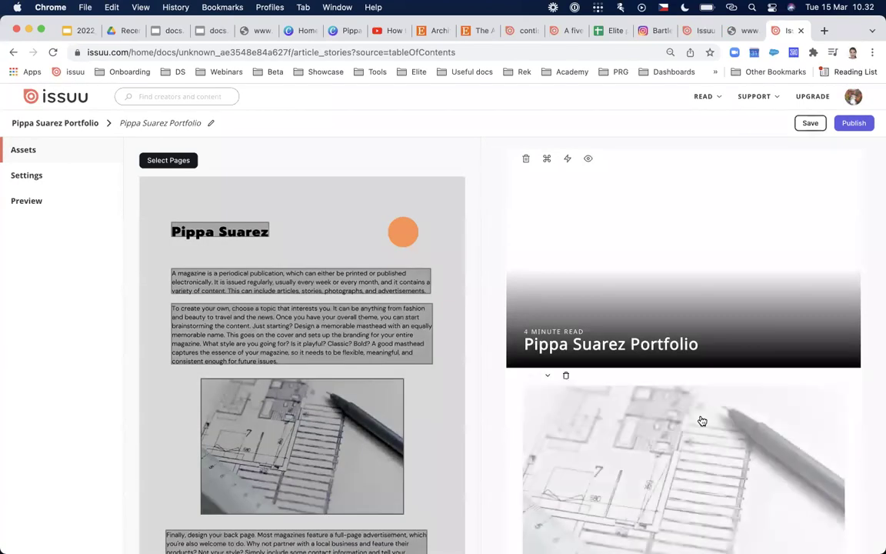
{"action": "left_click", "coordinate": [633, 254]}
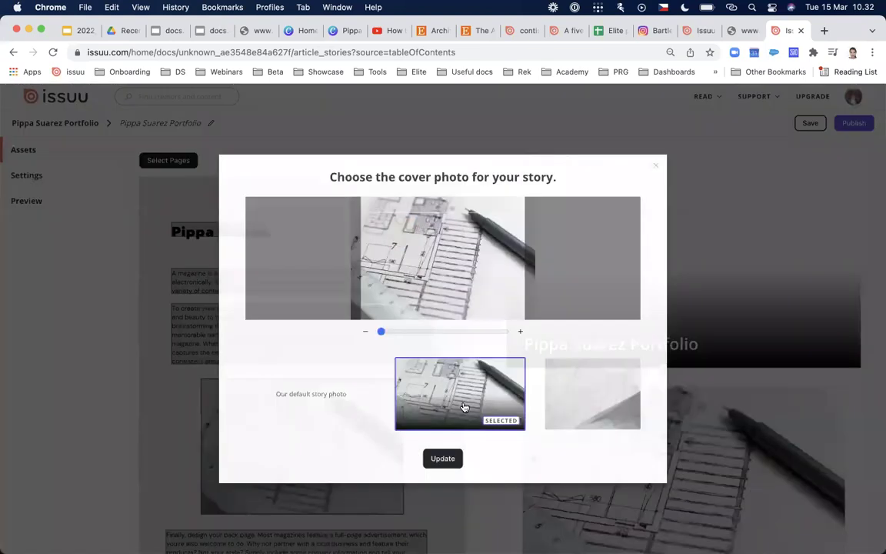
{"action": "scroll", "coordinate": [465, 406], "scroll_direction": "right", "scroll_amount": 3}
{"action": "scroll", "coordinate": [465, 407], "scroll_direction": "right", "scroll_amount": 3}
{"action": "left_click", "coordinate": [396, 408]}
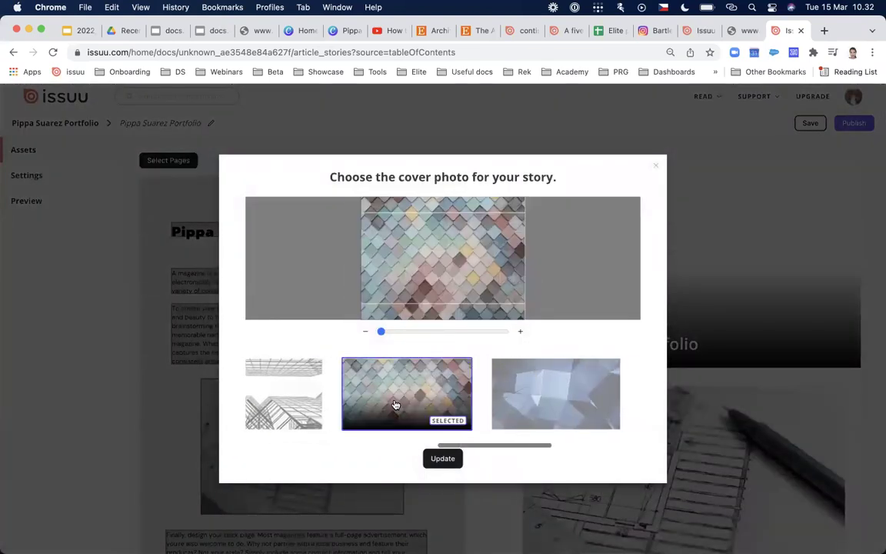
{"action": "left_click", "coordinate": [455, 459]}
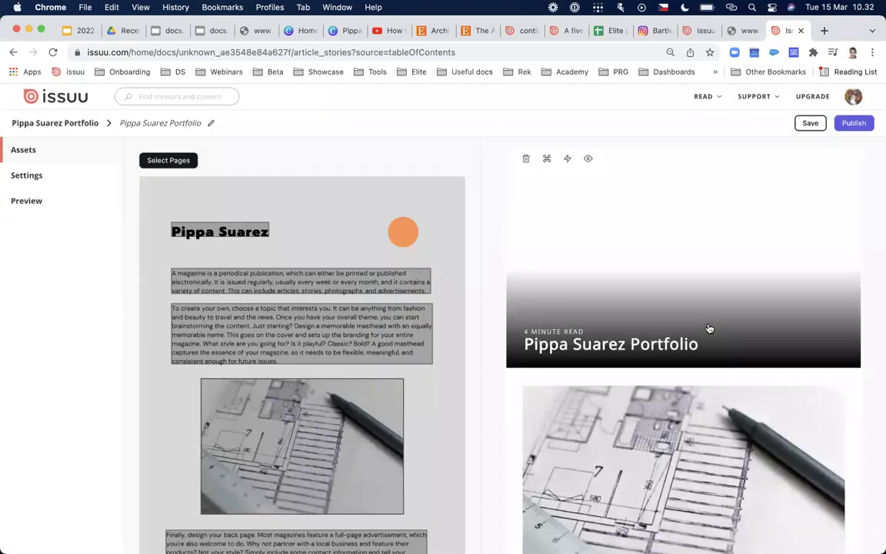
- Split the first magazine paragraph after "electronically." and style the text starting "It is issued regularly" as a Quote
{"action": "scroll", "coordinate": [730, 337], "scroll_direction": "down", "scroll_amount": 5}
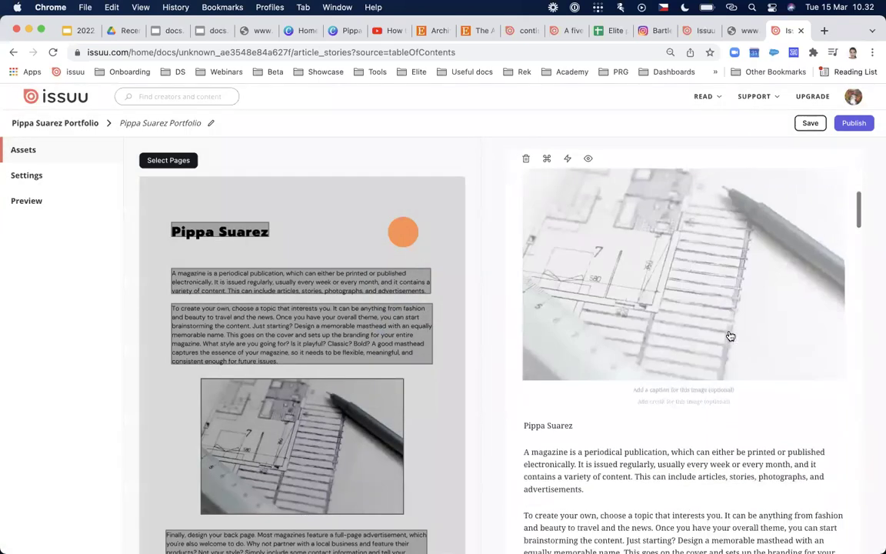
{"action": "left_click", "coordinate": [578, 440]}
{"action": "key", "text": "Return"}
{"action": "left_click", "coordinate": [839, 412]}
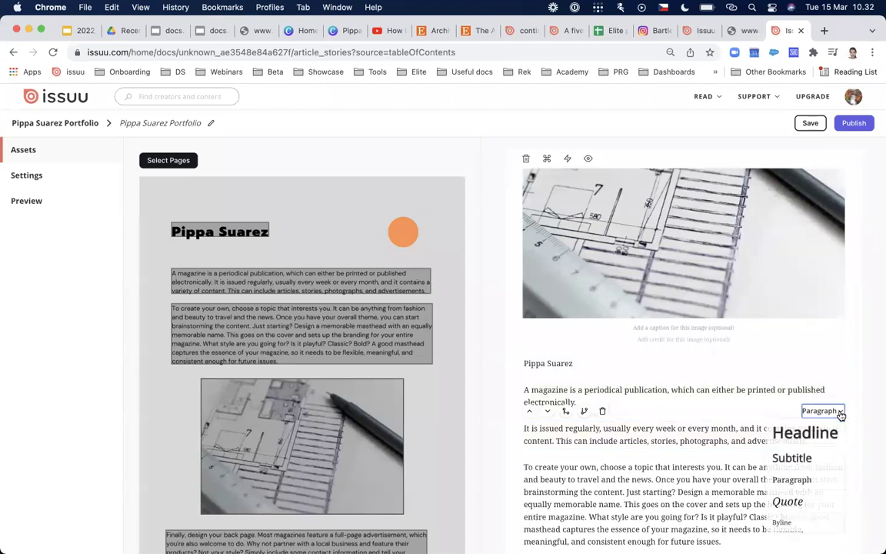
{"action": "left_click", "coordinate": [790, 500]}
- Split "Finally, design your back page." from the rest of its paragraph and style it as a Headline
{"action": "scroll", "coordinate": [798, 513], "scroll_direction": "down", "scroll_amount": 3}
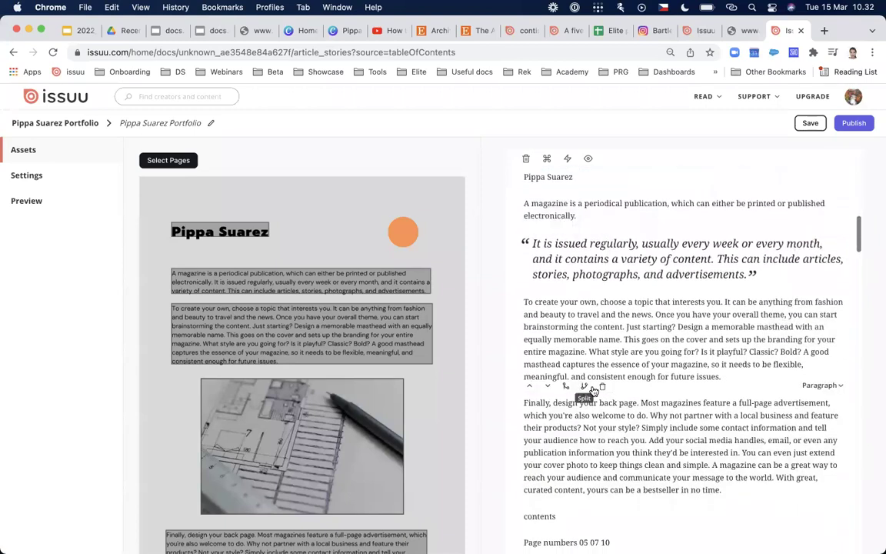
{"action": "left_click", "coordinate": [643, 402]}
{"action": "key", "text": "Return"}
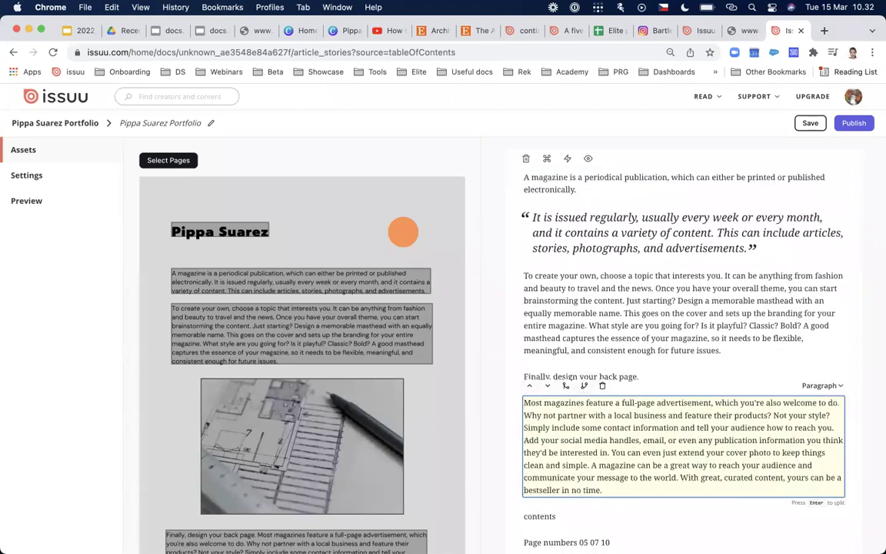
{"action": "left_click", "coordinate": [822, 359]}
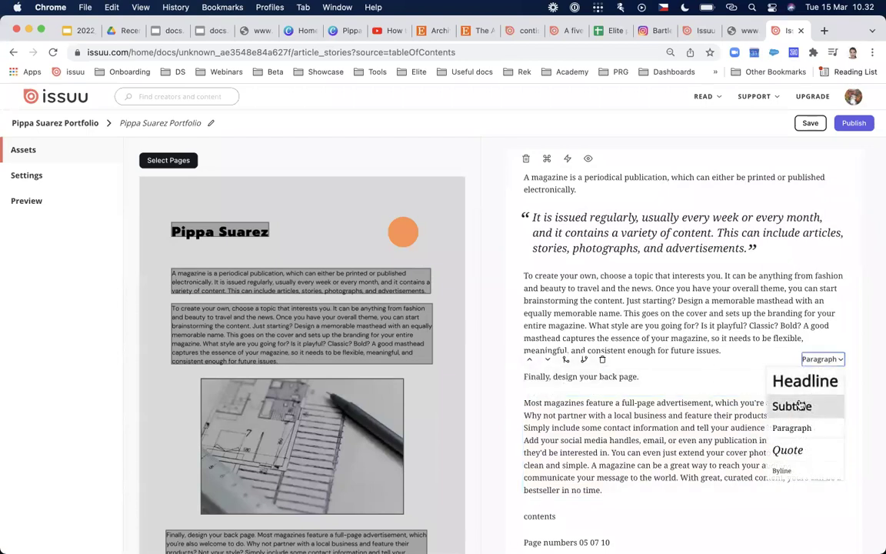
{"action": "left_click", "coordinate": [801, 380]}
- Check the article story's title, description and category settings and read through its mobile preview
{"action": "scroll", "coordinate": [675, 450], "scroll_direction": "up", "scroll_amount": 10}
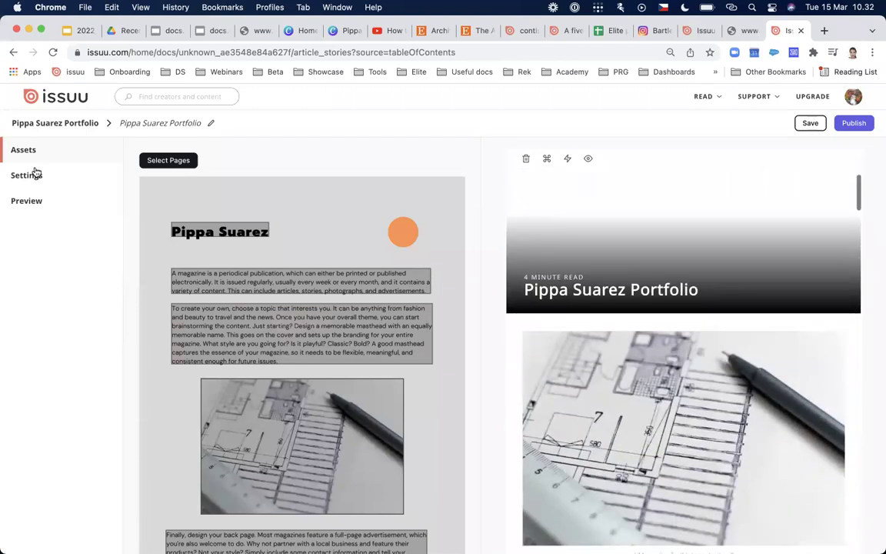
{"action": "left_click", "coordinate": [31, 202]}
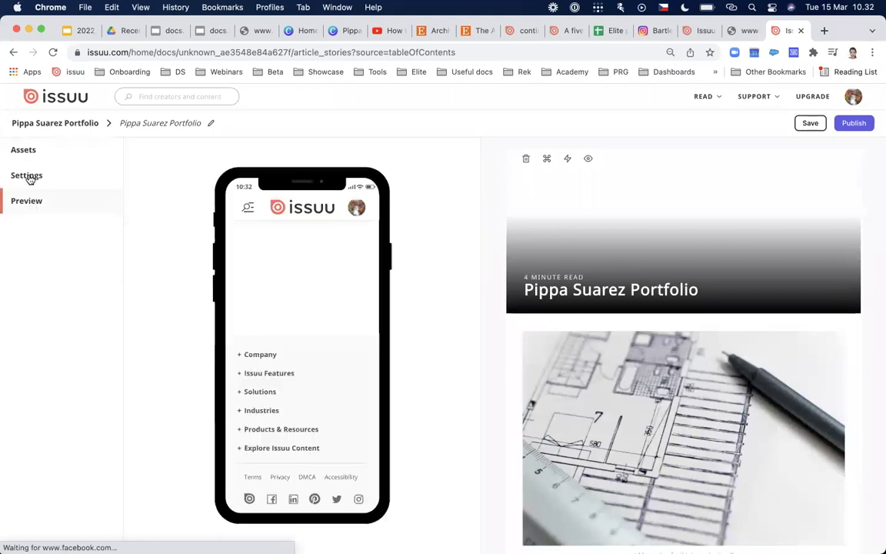
{"action": "left_click", "coordinate": [28, 174]}
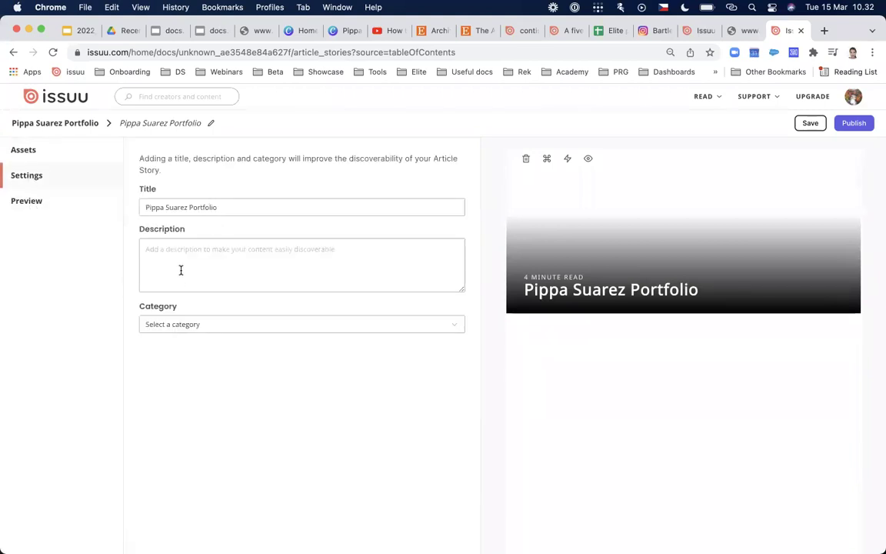
{"action": "left_click", "coordinate": [31, 201]}
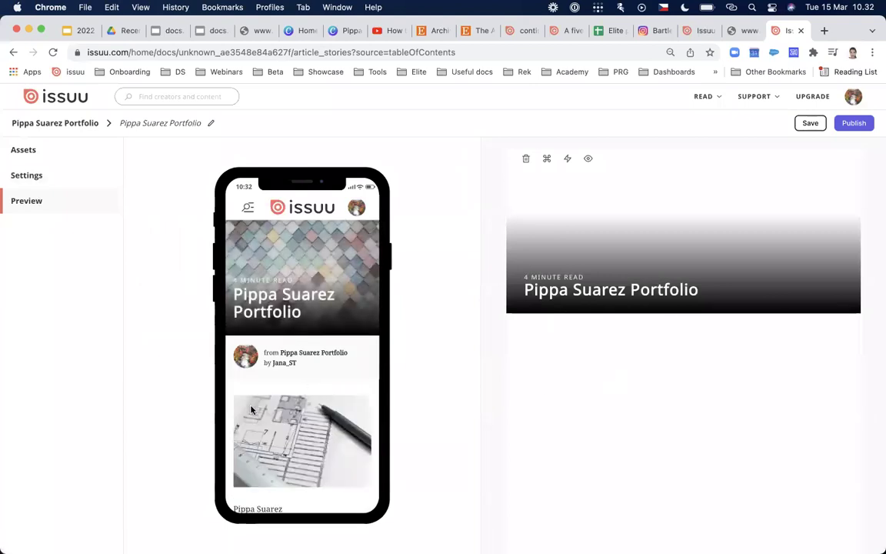
{"action": "scroll", "coordinate": [251, 410], "scroll_direction": "down", "scroll_amount": 15}
{"action": "scroll", "coordinate": [251, 410], "scroll_direction": "down", "scroll_amount": 20}
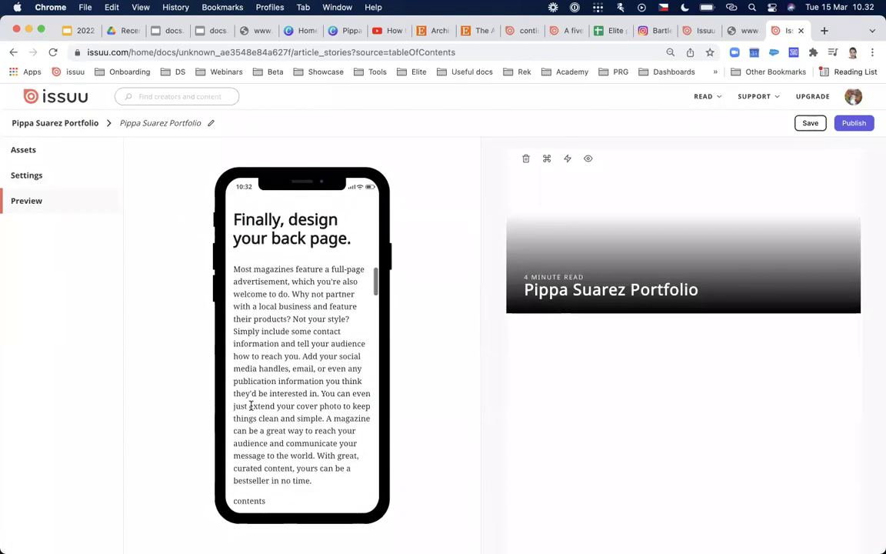
- Review the rest of the article story's mobile preview, publish the story and copy its link
{"action": "scroll", "coordinate": [252, 410], "scroll_direction": "down", "scroll_amount": 20}
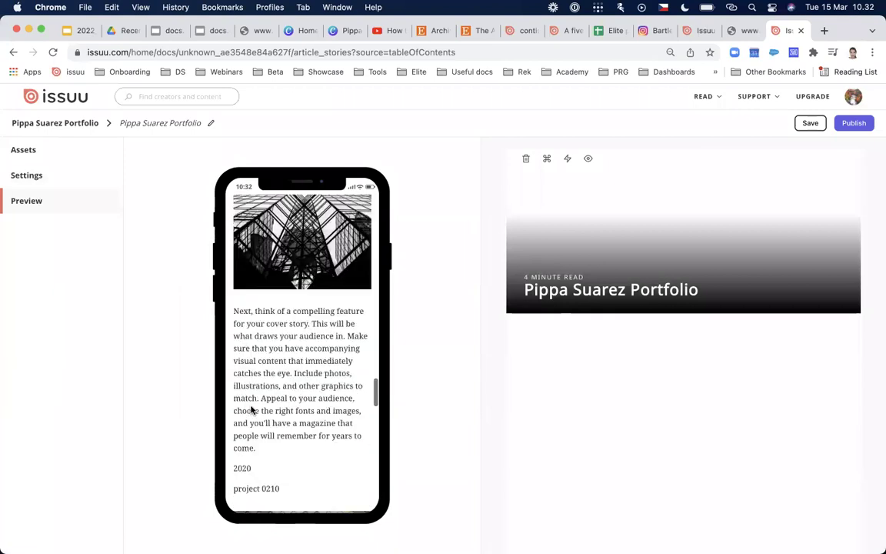
{"action": "scroll", "coordinate": [252, 410], "scroll_direction": "down", "scroll_amount": 20}
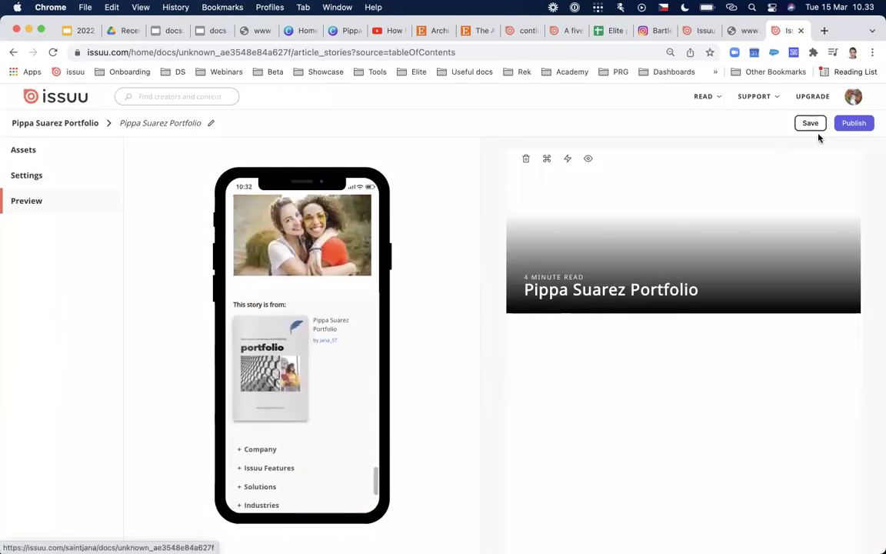
{"action": "left_click", "coordinate": [855, 123]}
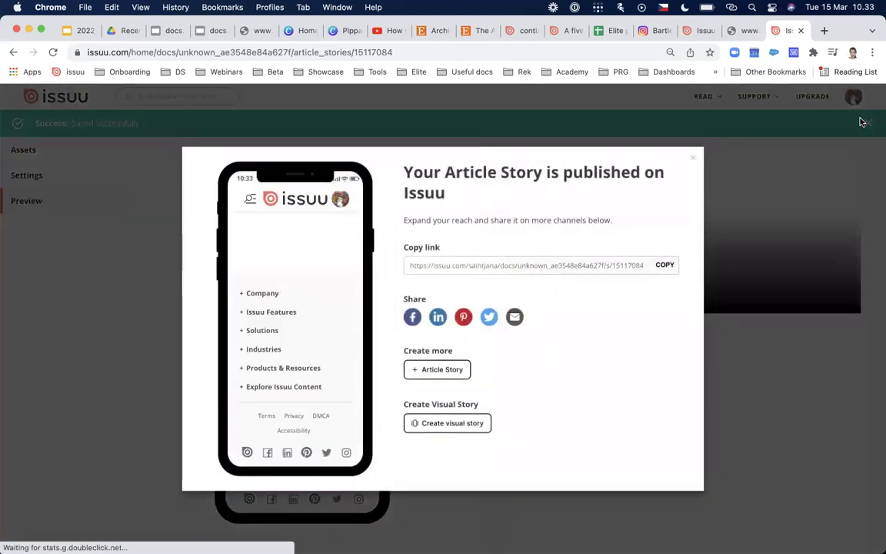
{"action": "left_click", "coordinate": [667, 265]}
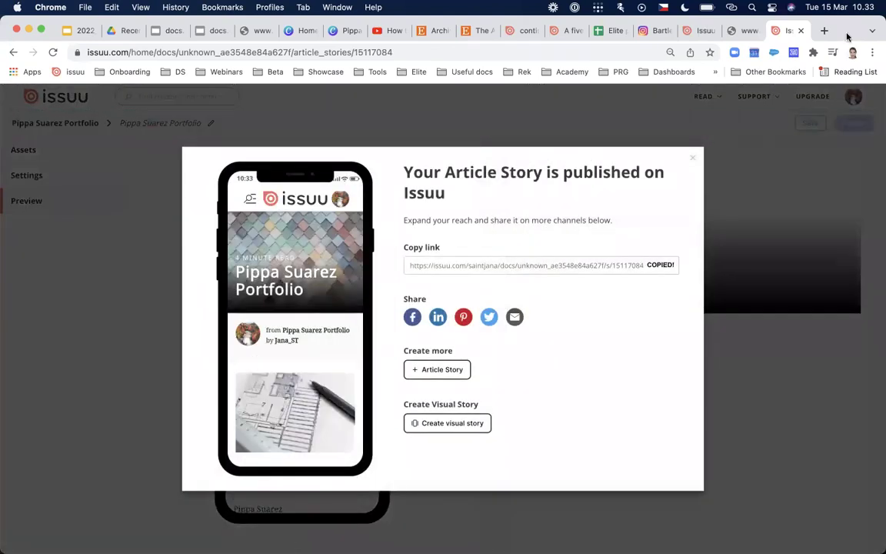
- Open the copied article story link in a new browser tab and look over the published page
{"action": "left_click", "coordinate": [825, 32]}
{"action": "key", "text": "super+v"}
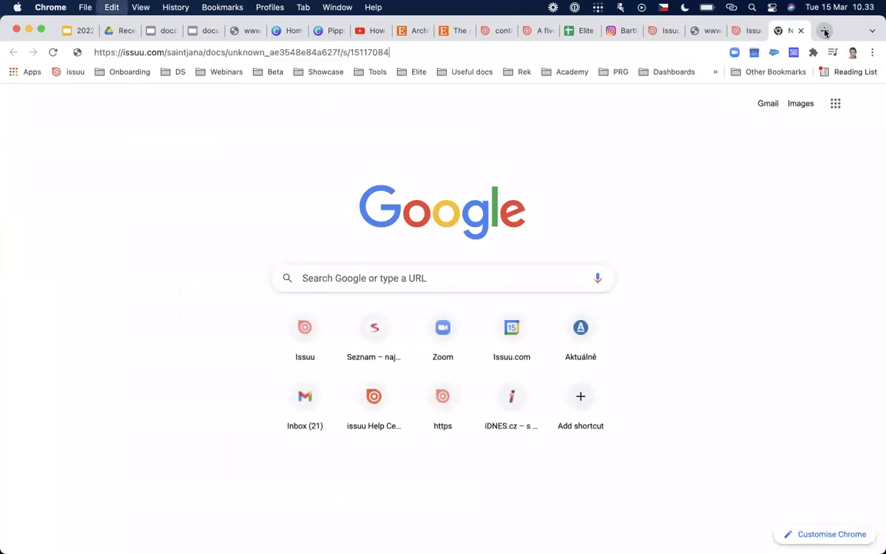
{"action": "key", "text": "Return"}
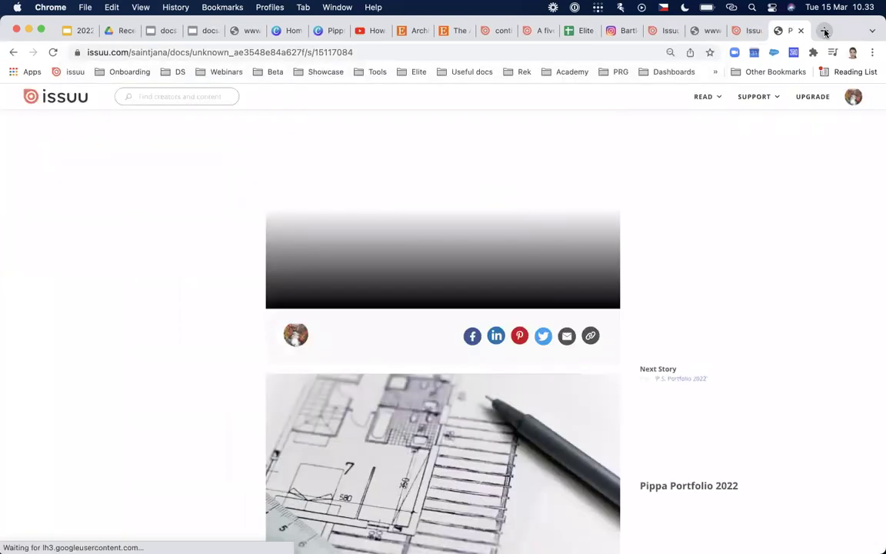
{"action": "mouse_move", "coordinate": [754, 96]}
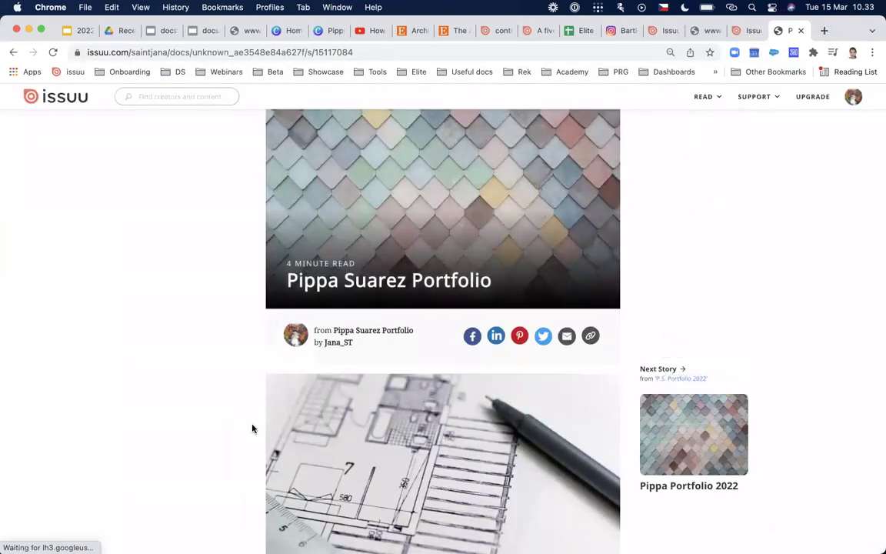
{"action": "scroll", "coordinate": [252, 415], "scroll_direction": "down", "scroll_amount": 5}
{"action": "scroll", "coordinate": [253, 313], "scroll_direction": "up", "scroll_amount": 5}
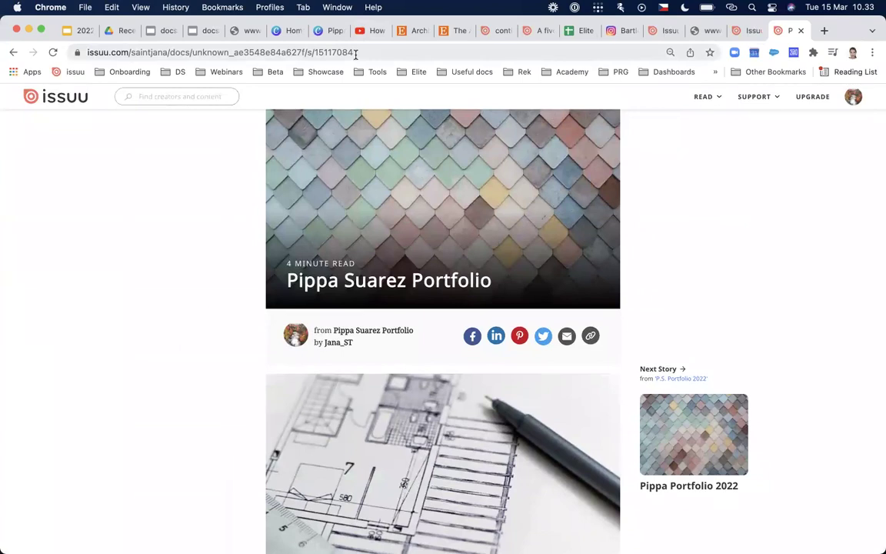
{"action": "left_click", "coordinate": [328, 52]}
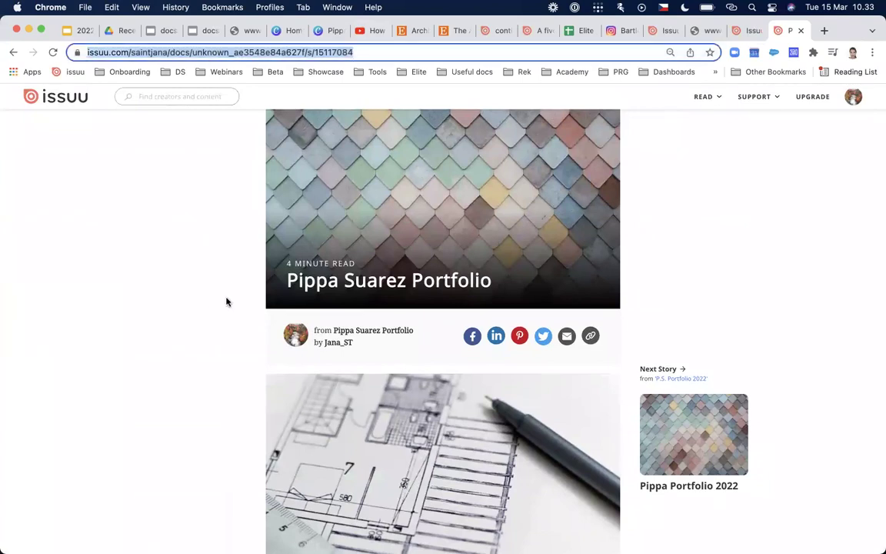
{"action": "left_click", "coordinate": [744, 32]}
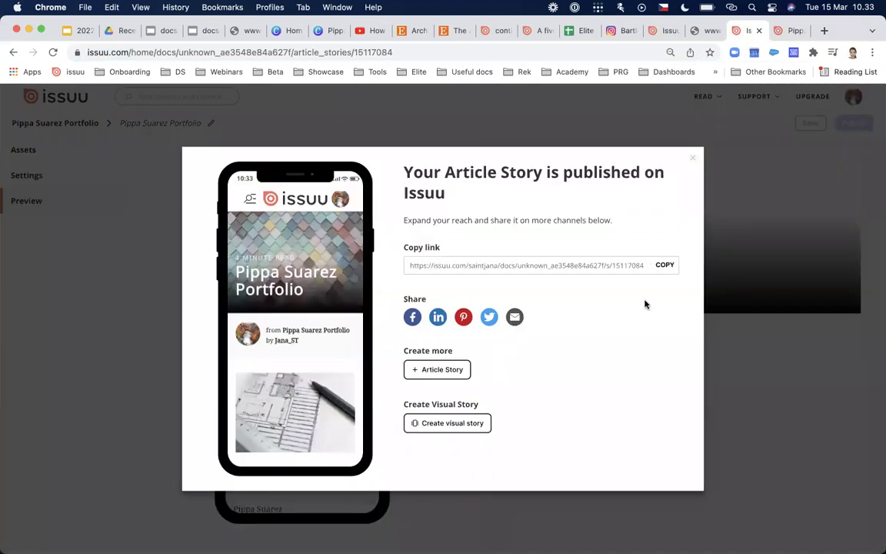
{"action": "left_click", "coordinate": [825, 31]}
{"action": "key", "text": "super+v"}
{"action": "key", "text": "Return"}
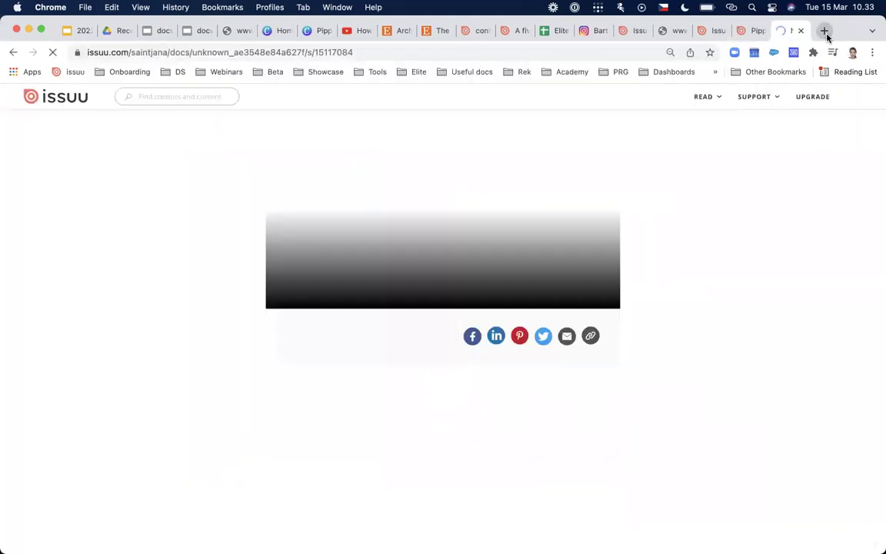
{"action": "left_click", "coordinate": [707, 33]}
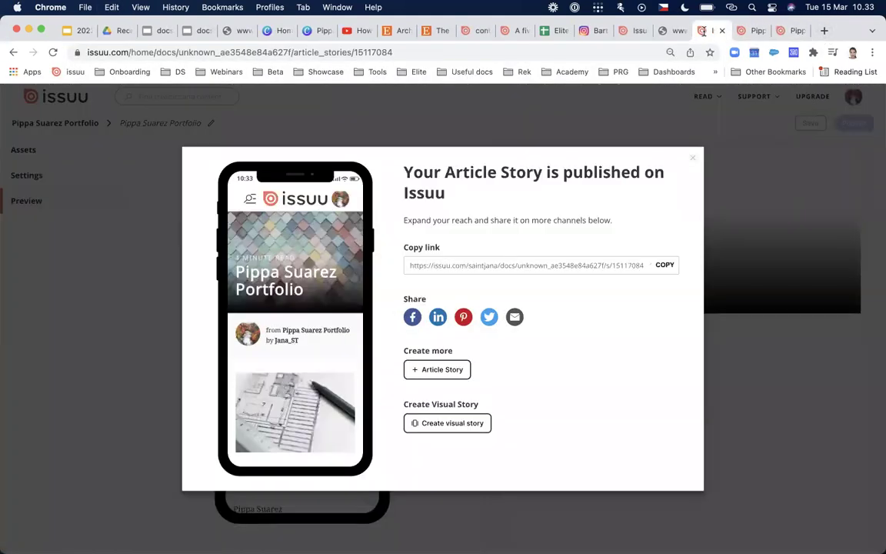
- Copy the live visual story's link and open it in a new browser tab to watch the story play
{"action": "left_click", "coordinate": [643, 33]}
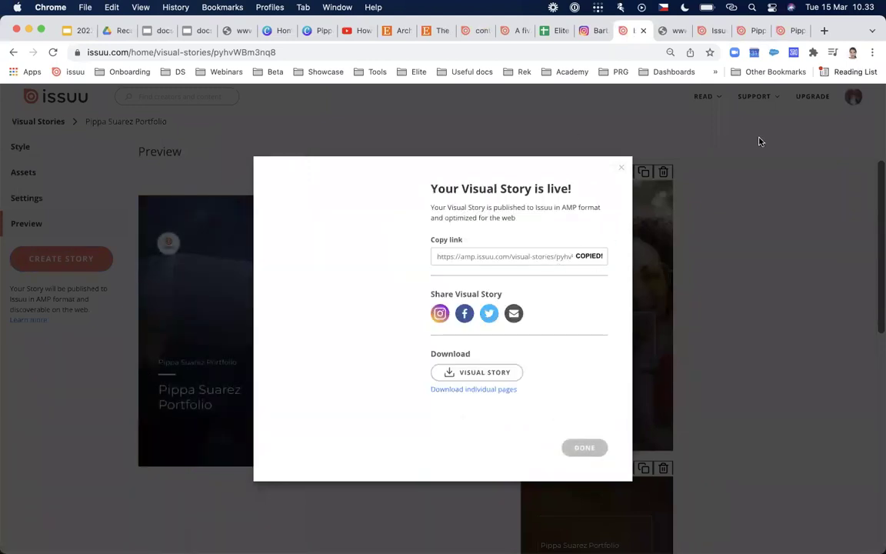
{"action": "left_click", "coordinate": [825, 32]}
{"action": "key", "text": "super+v"}
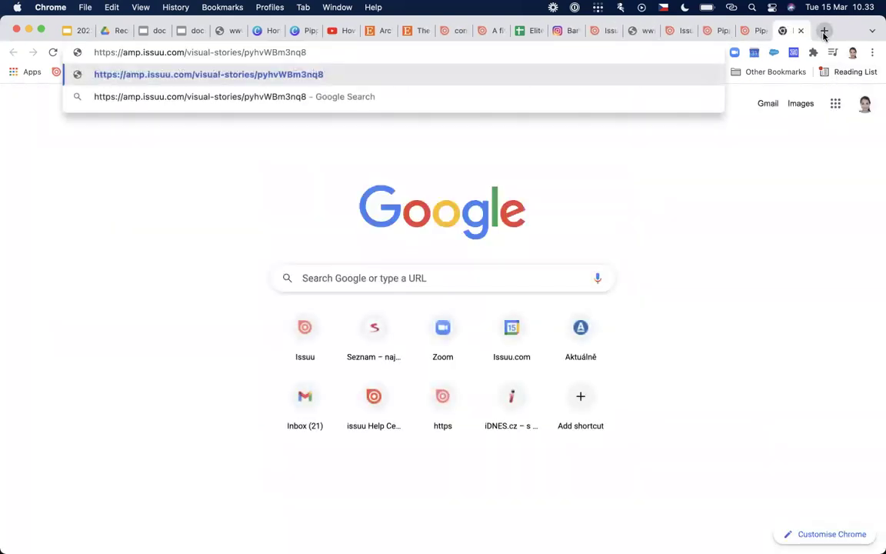
{"action": "key", "text": "Return"}
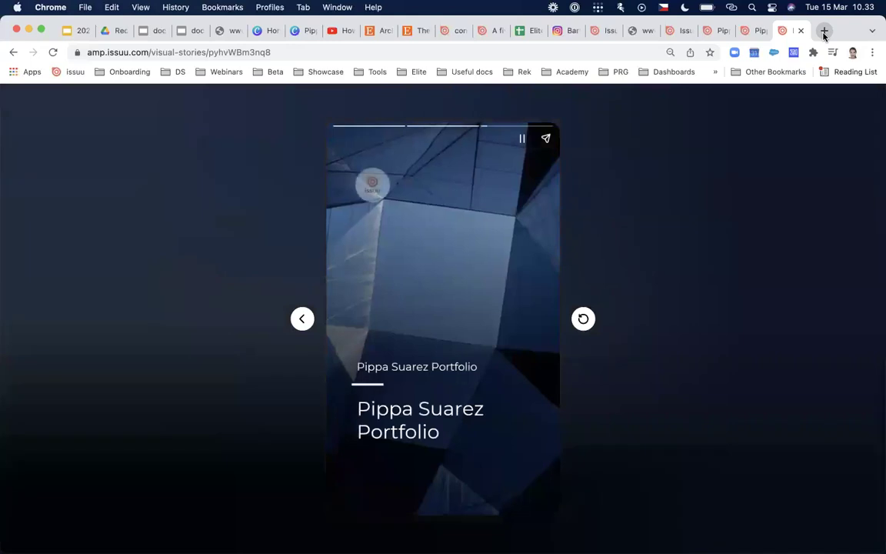
{"action": "left_click", "coordinate": [287, 52]}
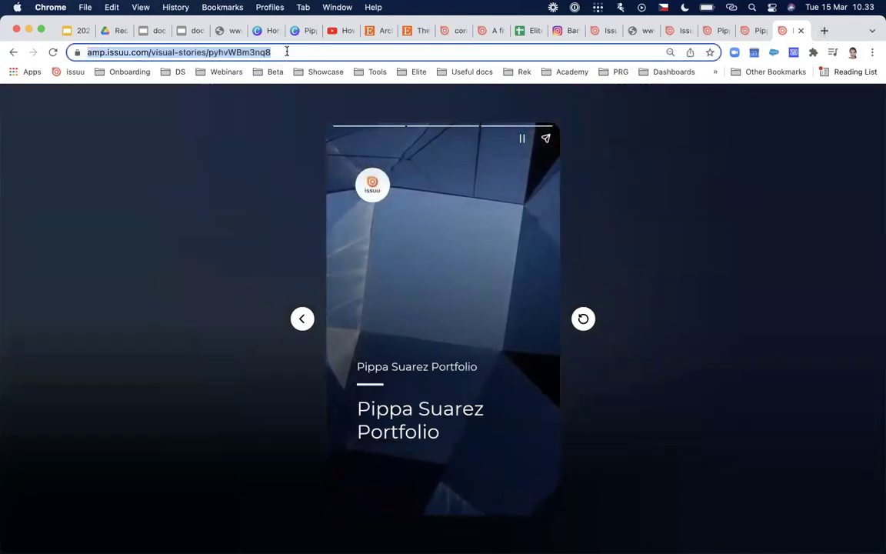
- Download the visual story as an MP4, play the file in QuickTime Player and put the player away
{"action": "left_click", "coordinate": [605, 29]}
{"action": "left_click", "coordinate": [466, 371]}
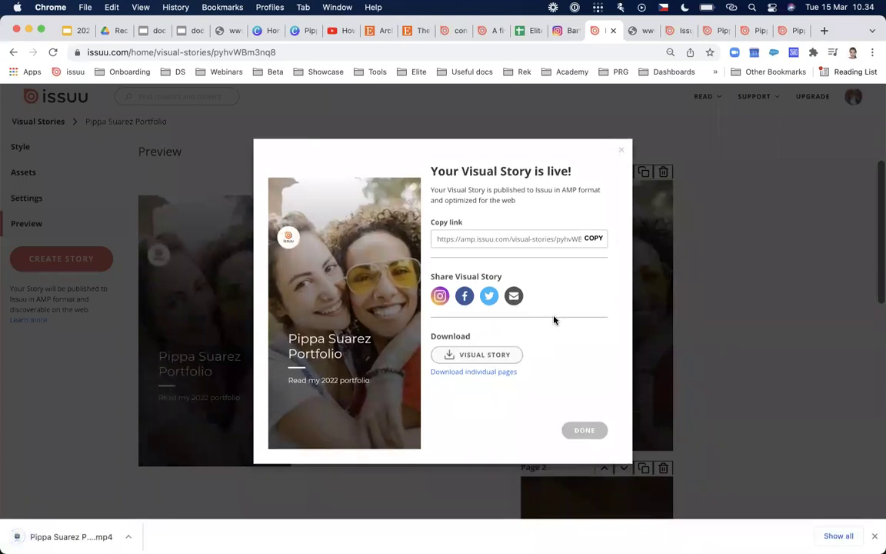
{"action": "left_click", "coordinate": [70, 536]}
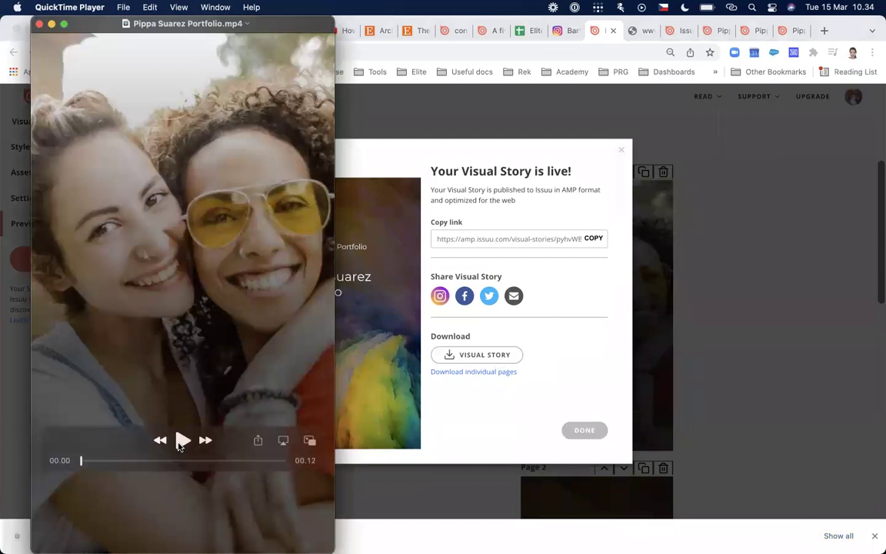
{"action": "left_click", "coordinate": [180, 444]}
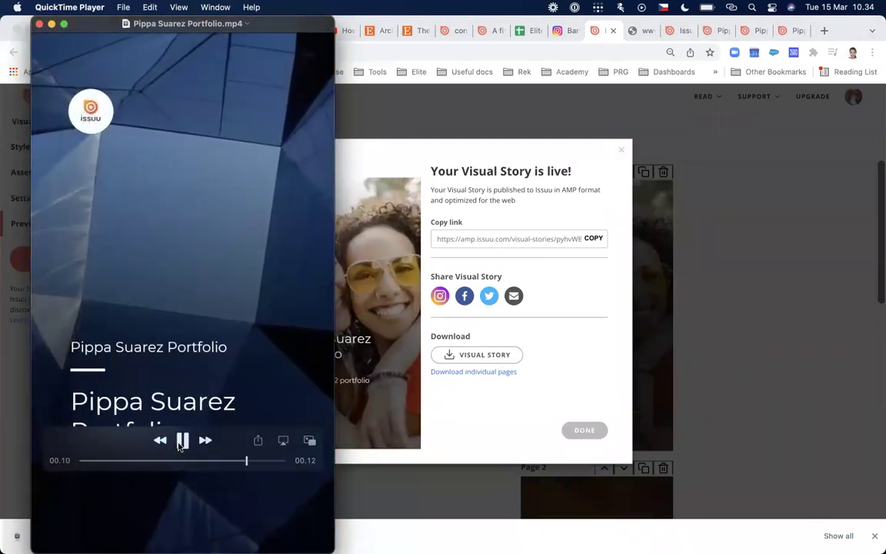
{"action": "left_click", "coordinate": [52, 24]}
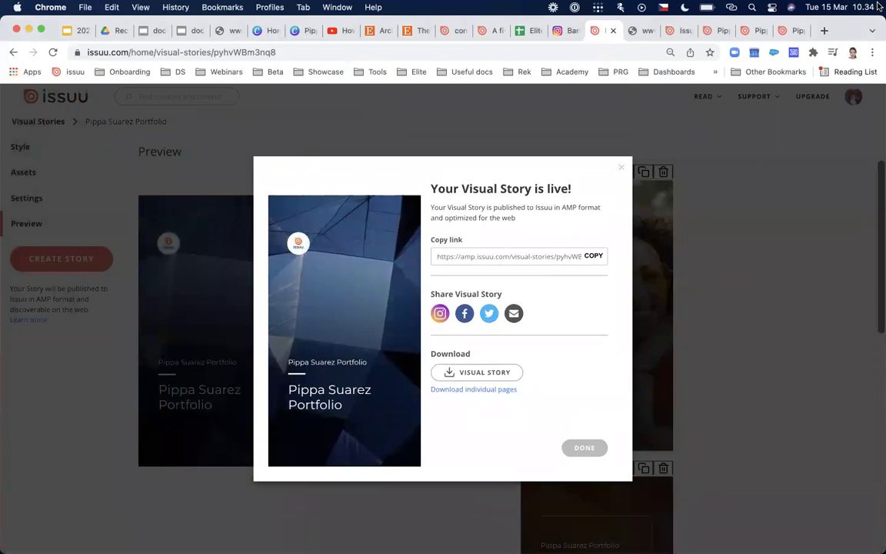
- Return from the article story editor to the portfolio's publication page and review its Article Stories section
{"action": "left_click", "coordinate": [751, 30]}
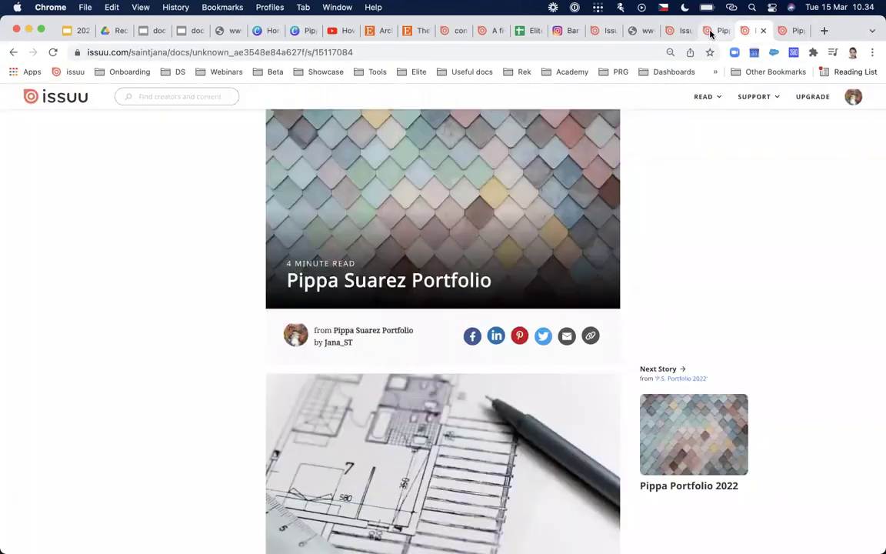
{"action": "left_click", "coordinate": [678, 31]}
{"action": "left_click", "coordinate": [77, 125]}
{"action": "left_click", "coordinate": [77, 126]}
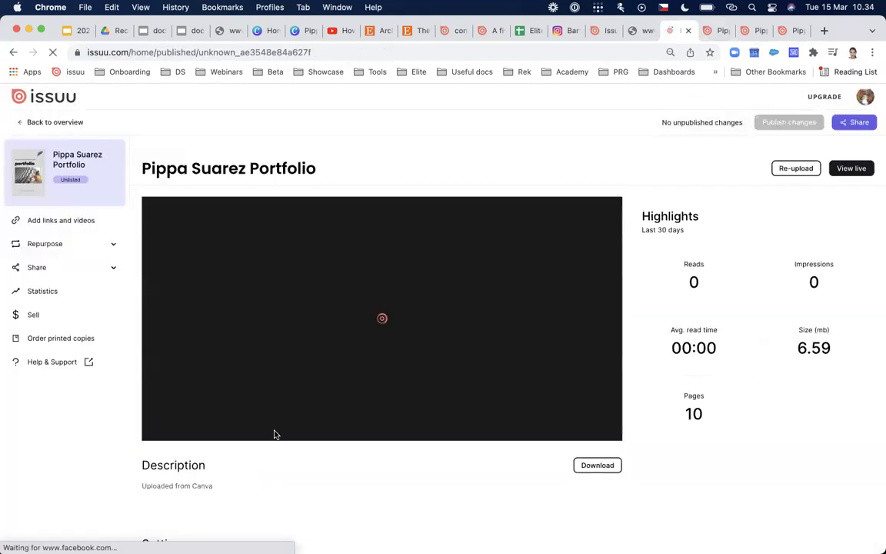
{"action": "scroll", "coordinate": [269, 416], "scroll_direction": "down", "scroll_amount": 10}
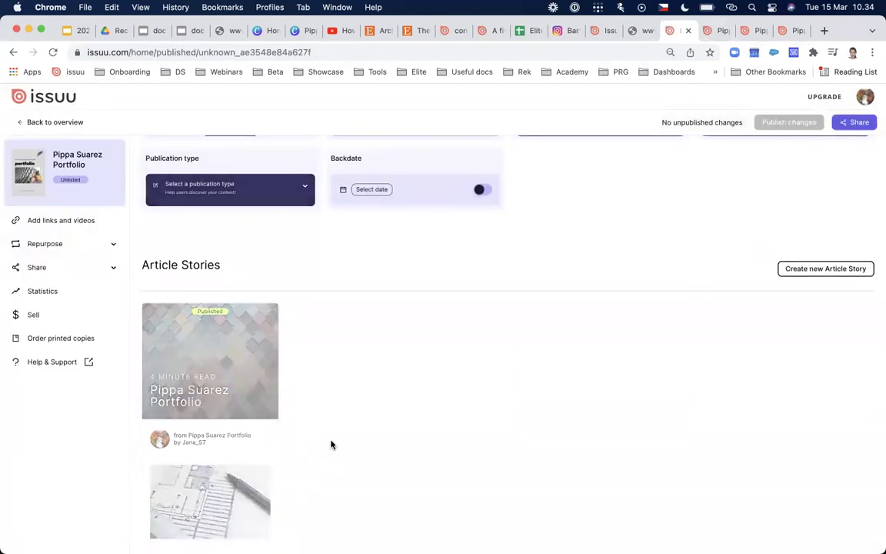
{"action": "scroll", "coordinate": [330, 445], "scroll_direction": "up", "scroll_amount": 10}
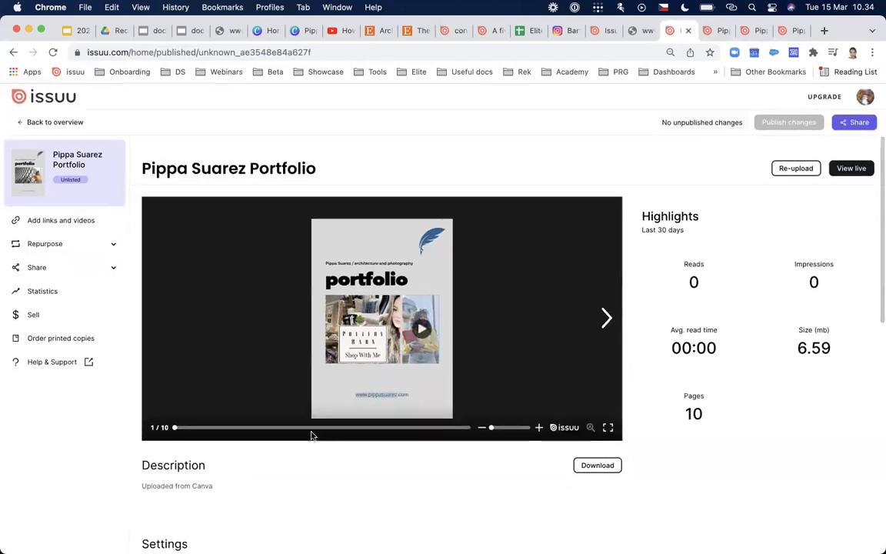
- Open the portfolio's Visual Stories overview and view the published visual story
{"action": "left_click", "coordinate": [95, 243]}
{"action": "left_click", "coordinate": [65, 265]}
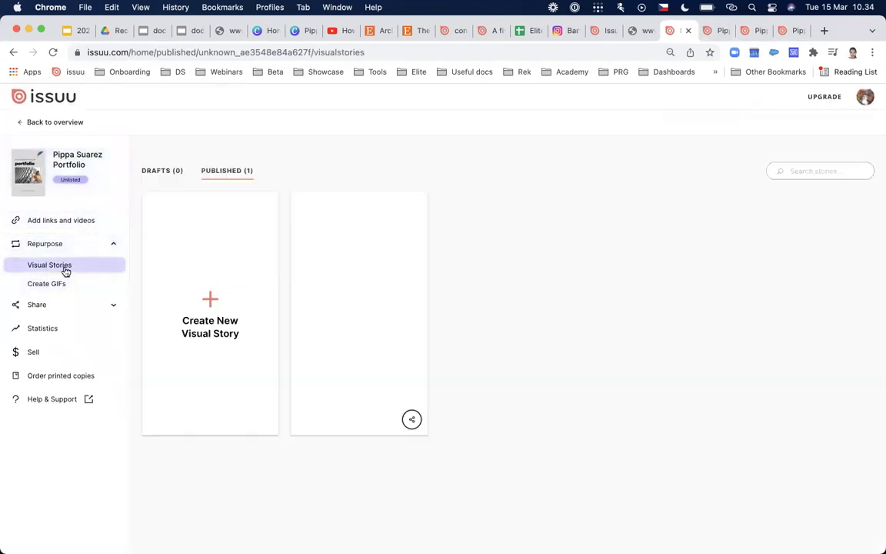
{"action": "mouse_move", "coordinate": [338, 364]}
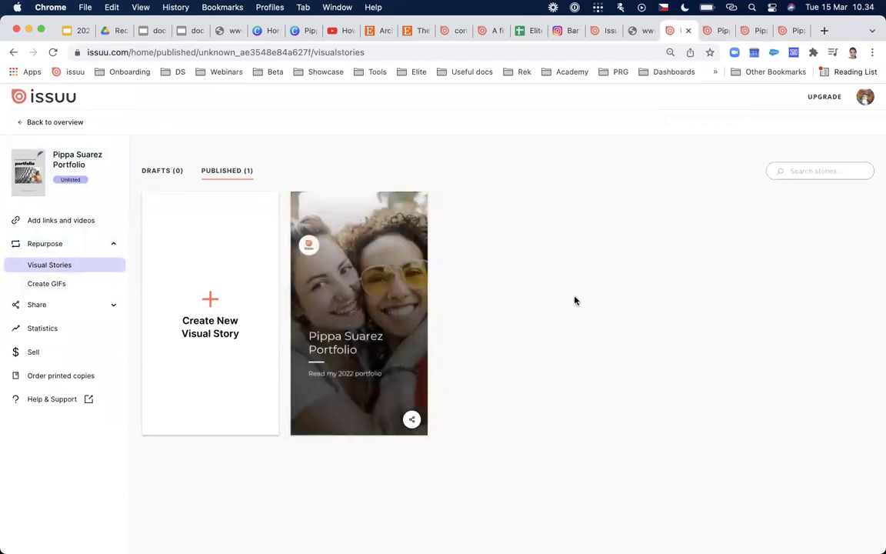